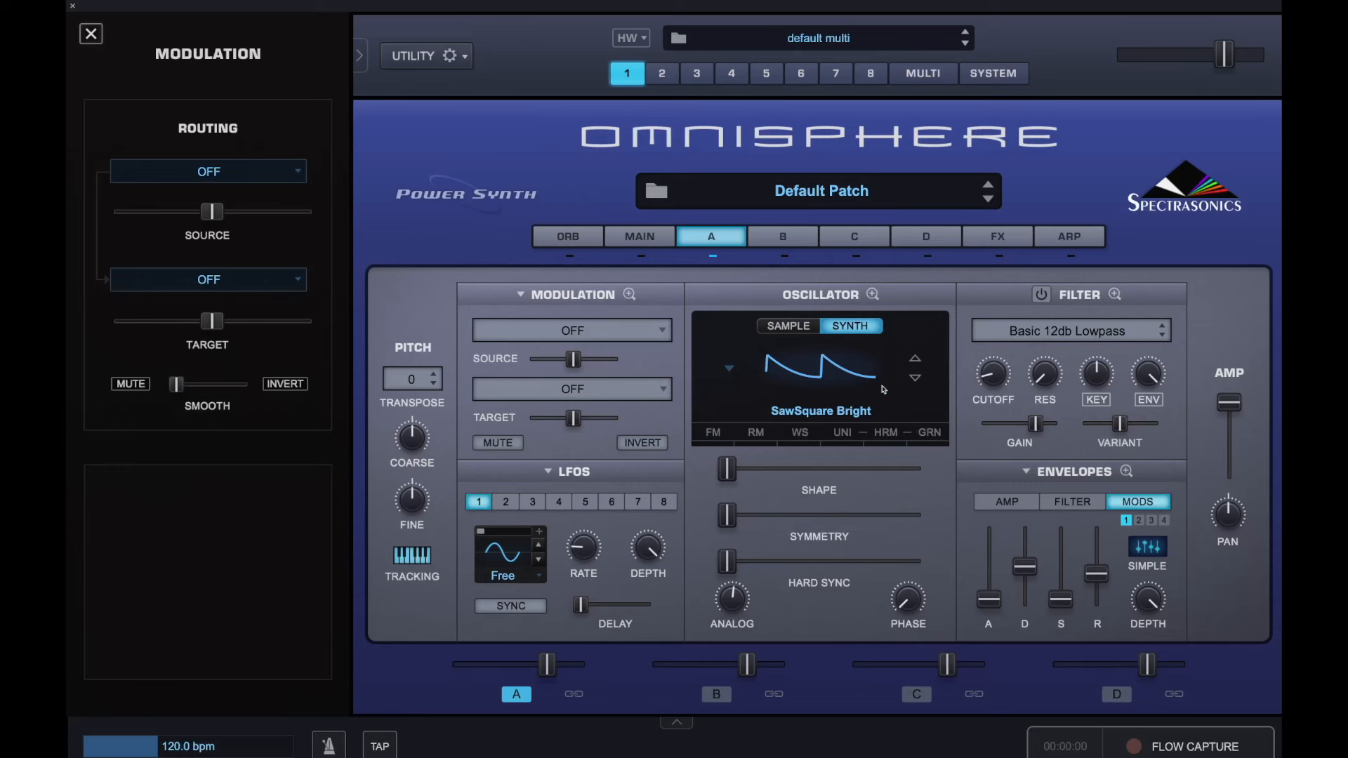
Turn on layer A's filter with the Rich and Moogie1 lowpass preset and raise its resonance slightly.
{"action": "left_click", "coordinate": [1051, 300]}
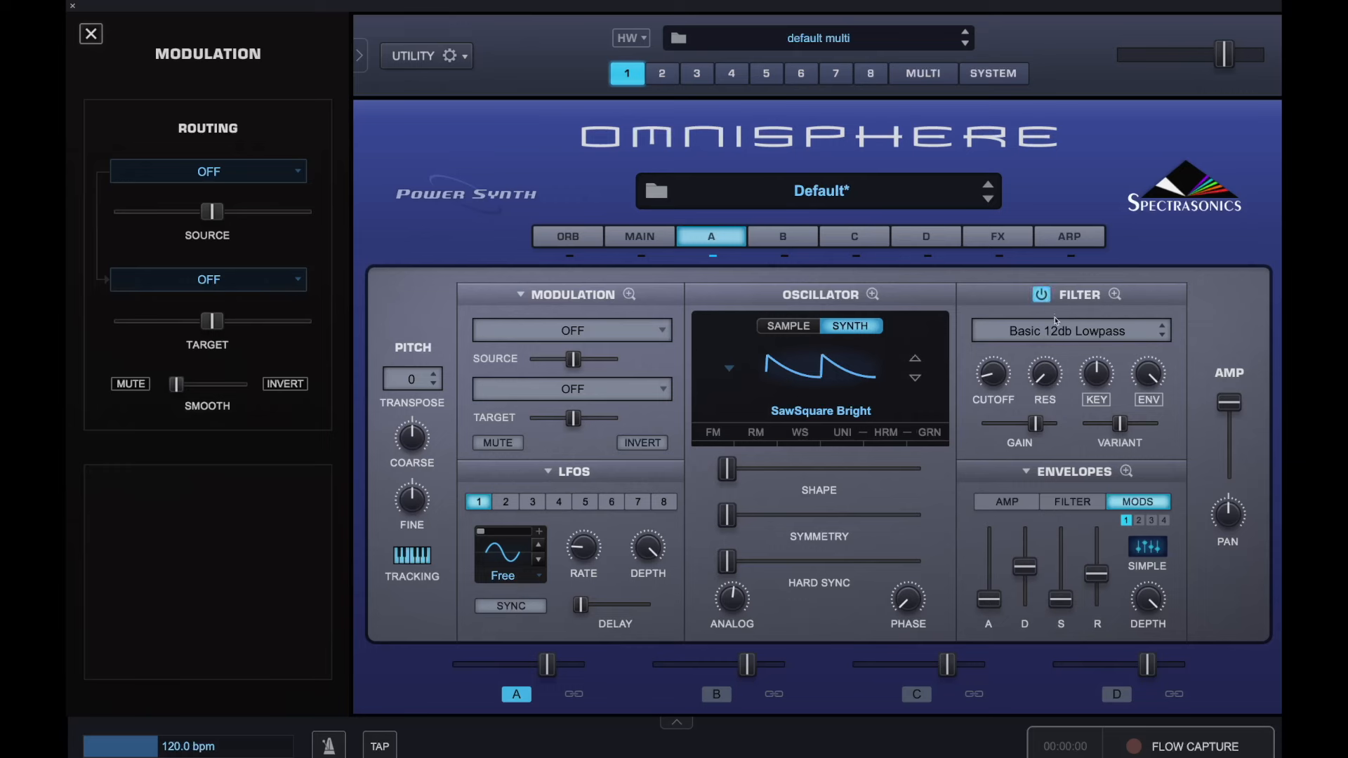
{"action": "left_click", "coordinate": [1055, 319]}
{"action": "mouse_move", "coordinate": [1061, 328]}
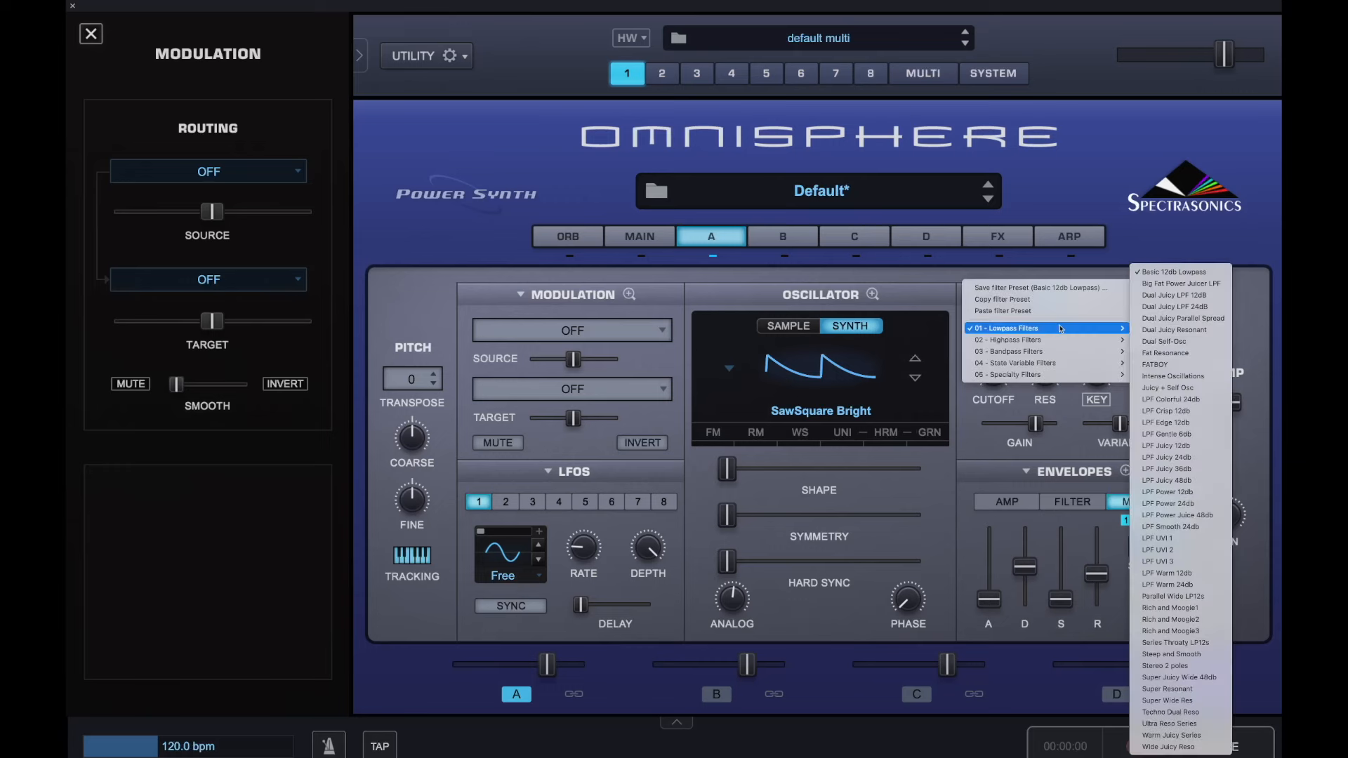
{"action": "left_click", "coordinate": [1192, 609]}
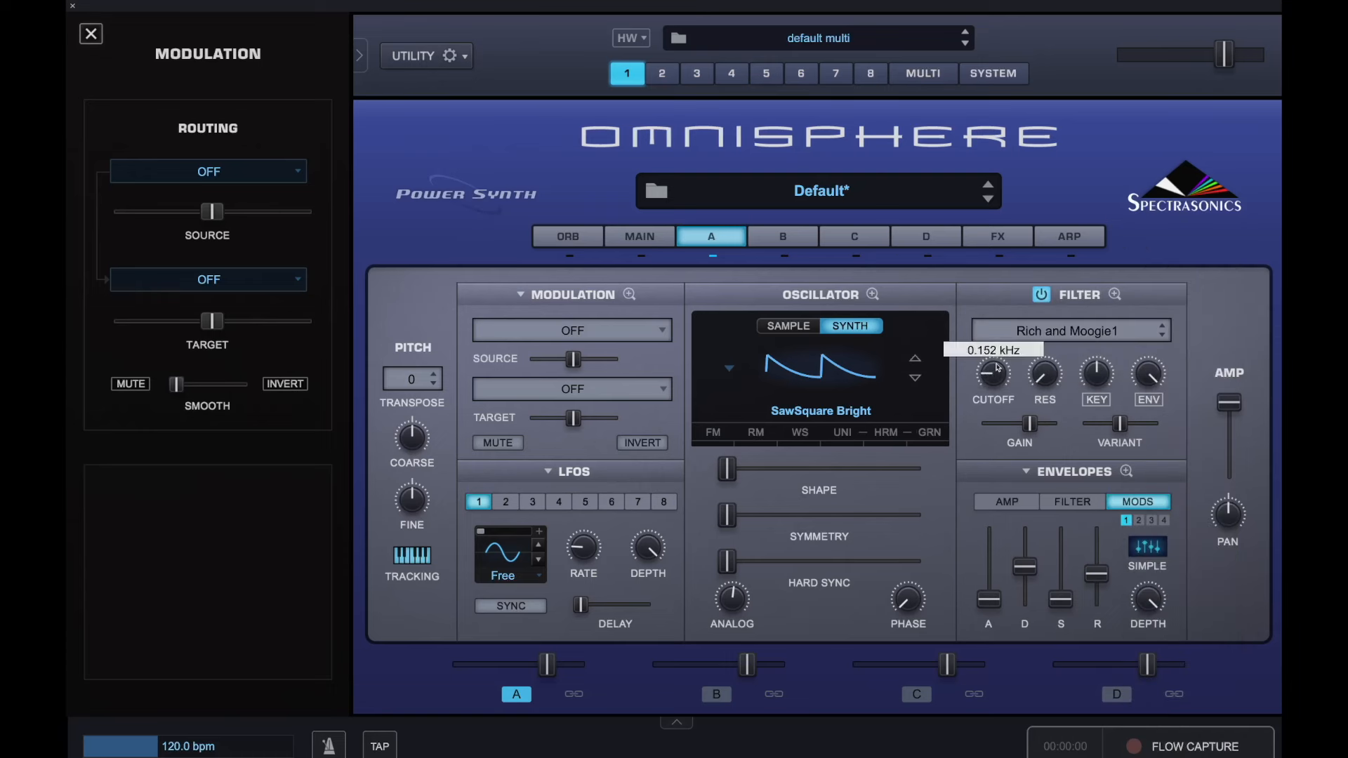
{"action": "mouse_move", "coordinate": [1046, 374]}
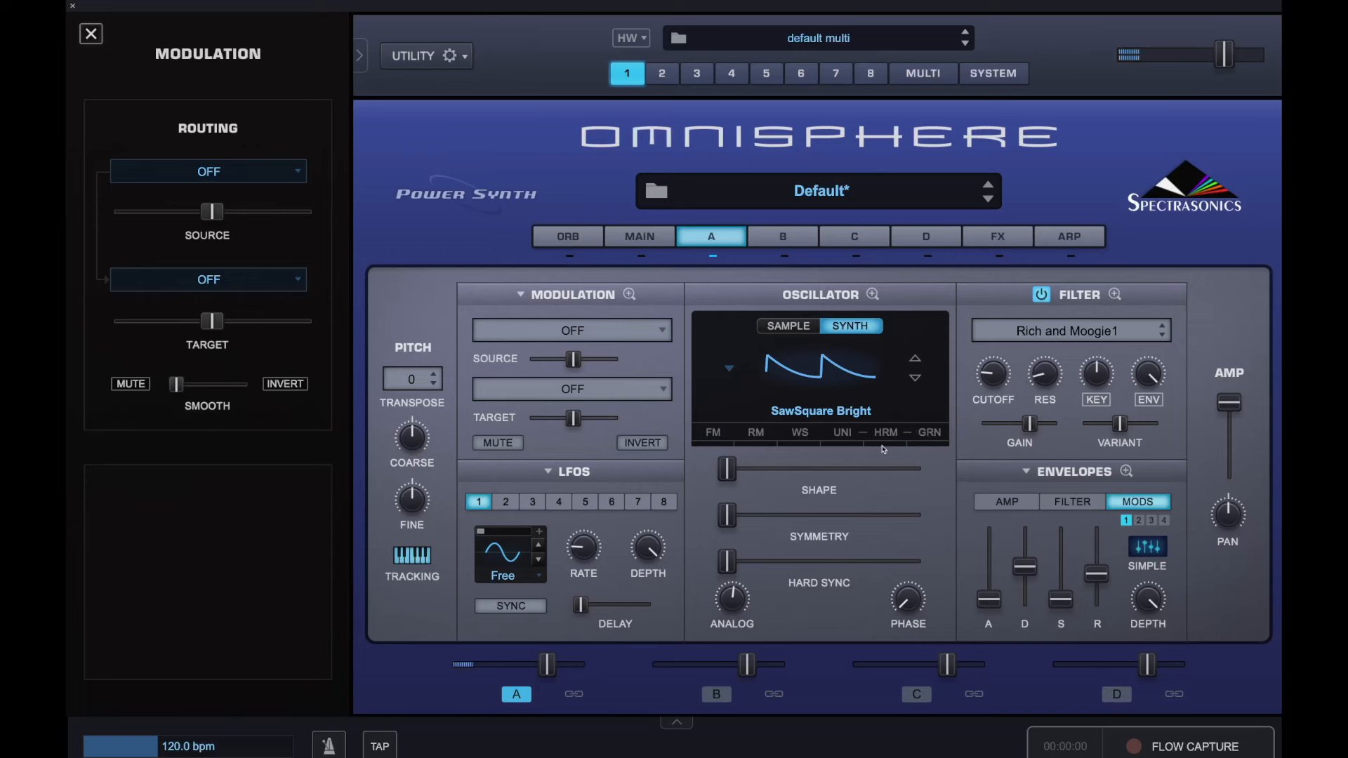
Modulate the filter cutoff with an LFO and look through the LFO's waveform choices, keeping Sine.
{"action": "right_click", "coordinate": [990, 376]}
{"action": "mouse_move", "coordinate": [1034, 404]}
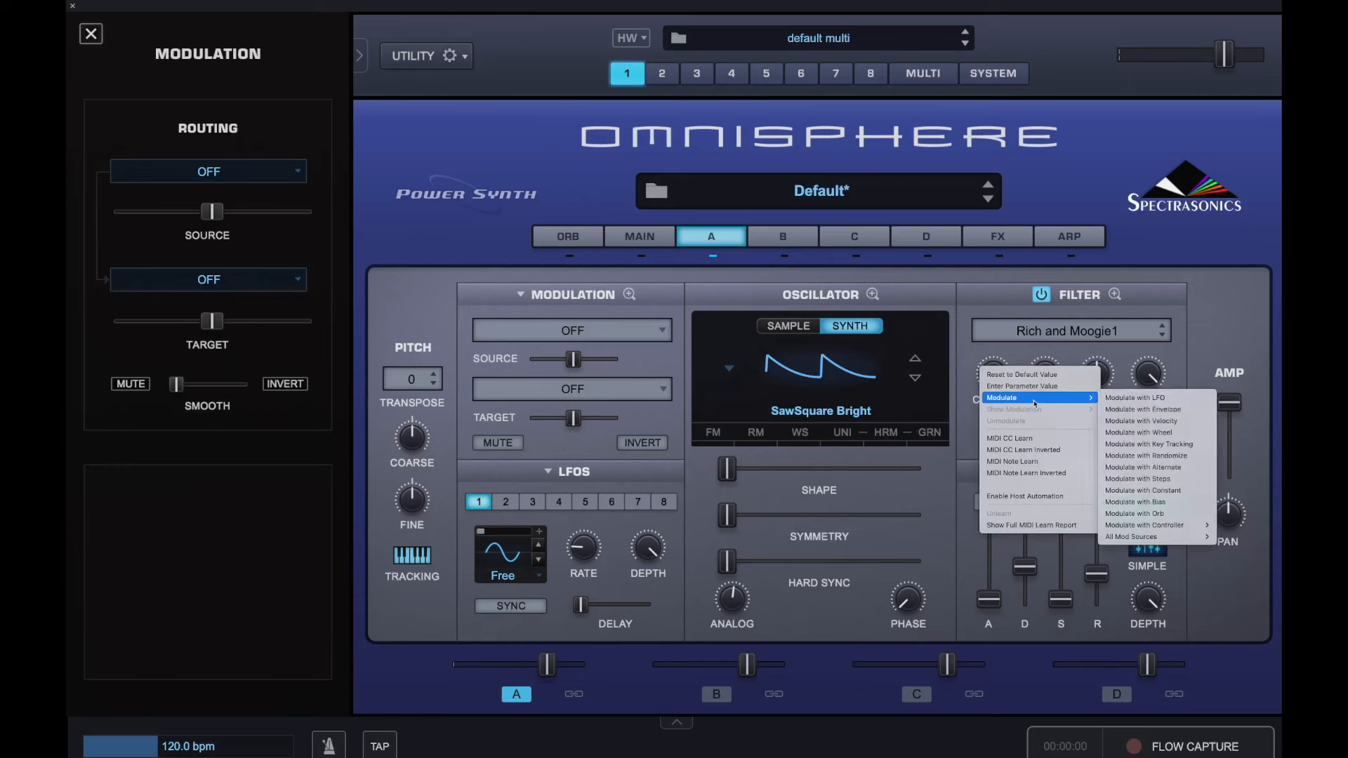
{"action": "left_click", "coordinate": [1135, 397]}
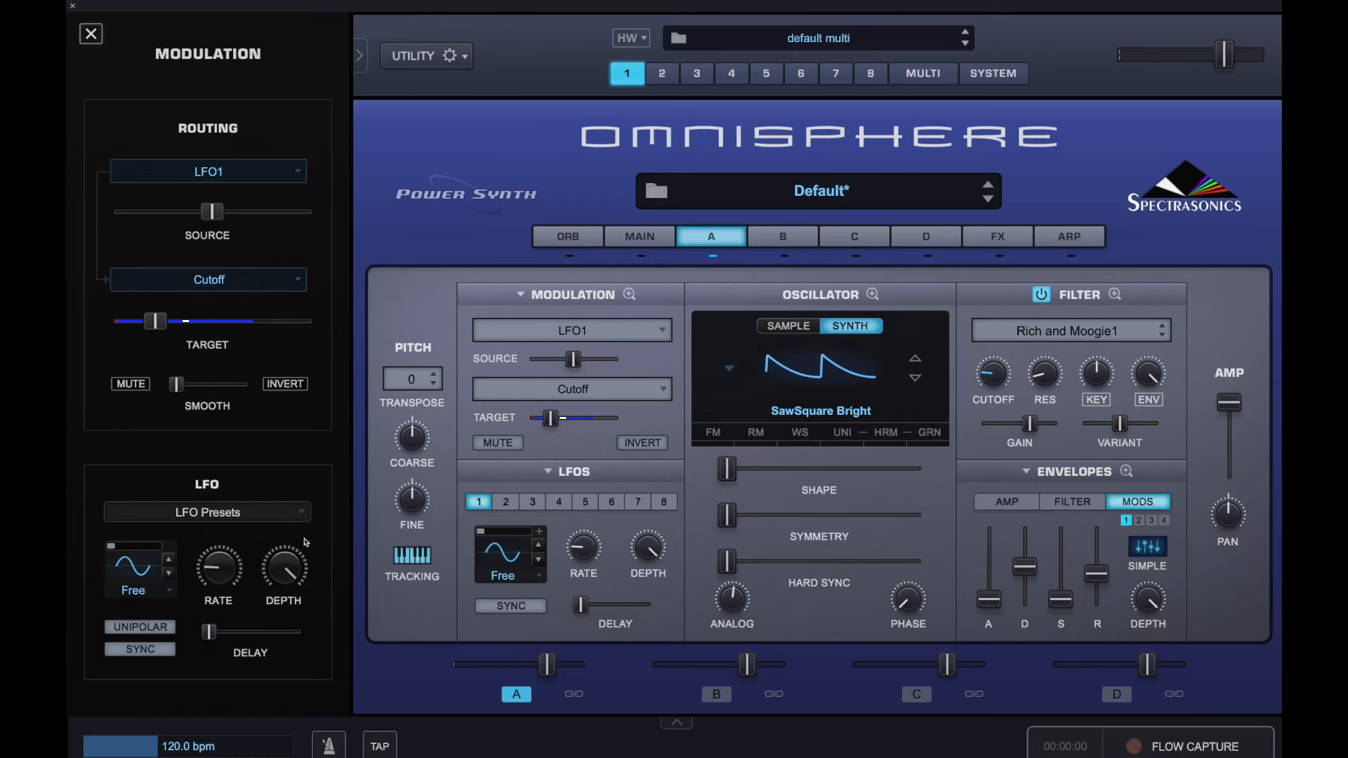
{"action": "left_click", "coordinate": [506, 559]}
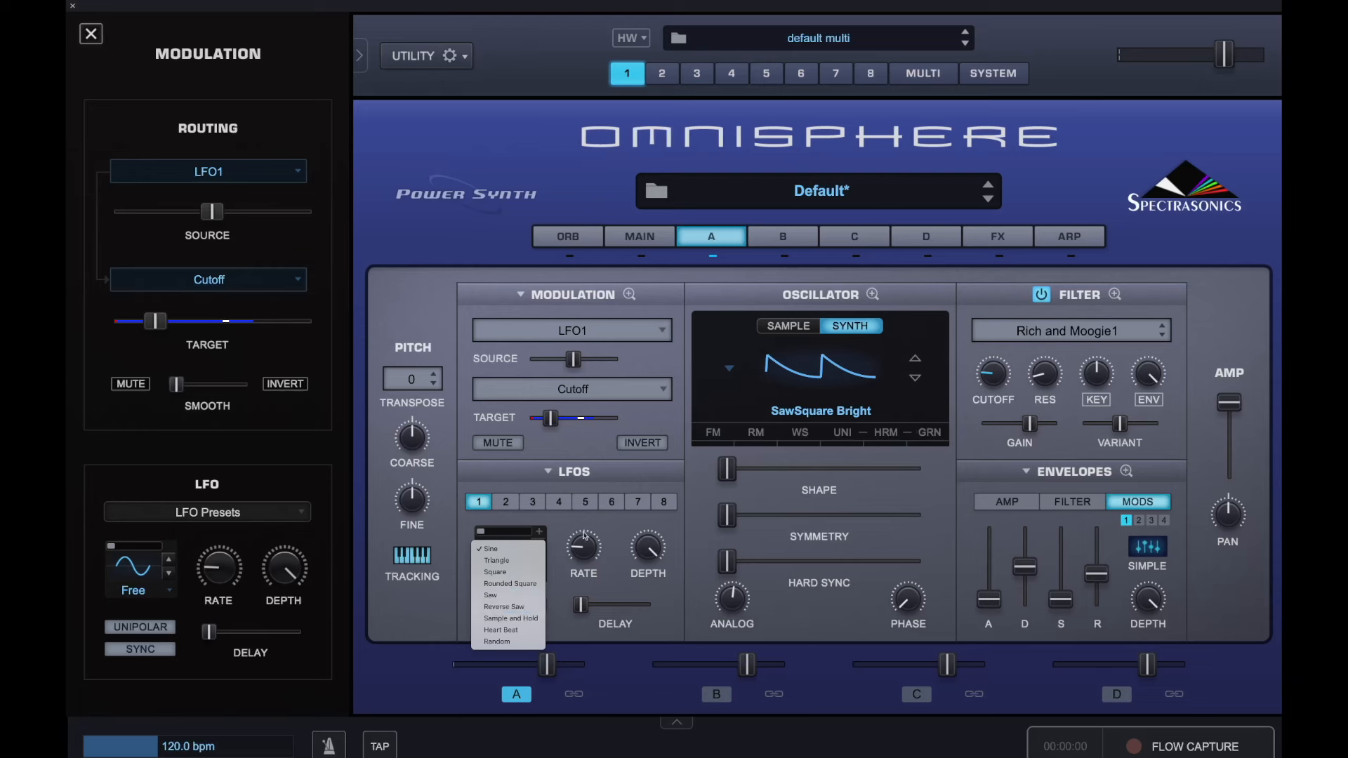
{"action": "left_click", "coordinate": [621, 535]}
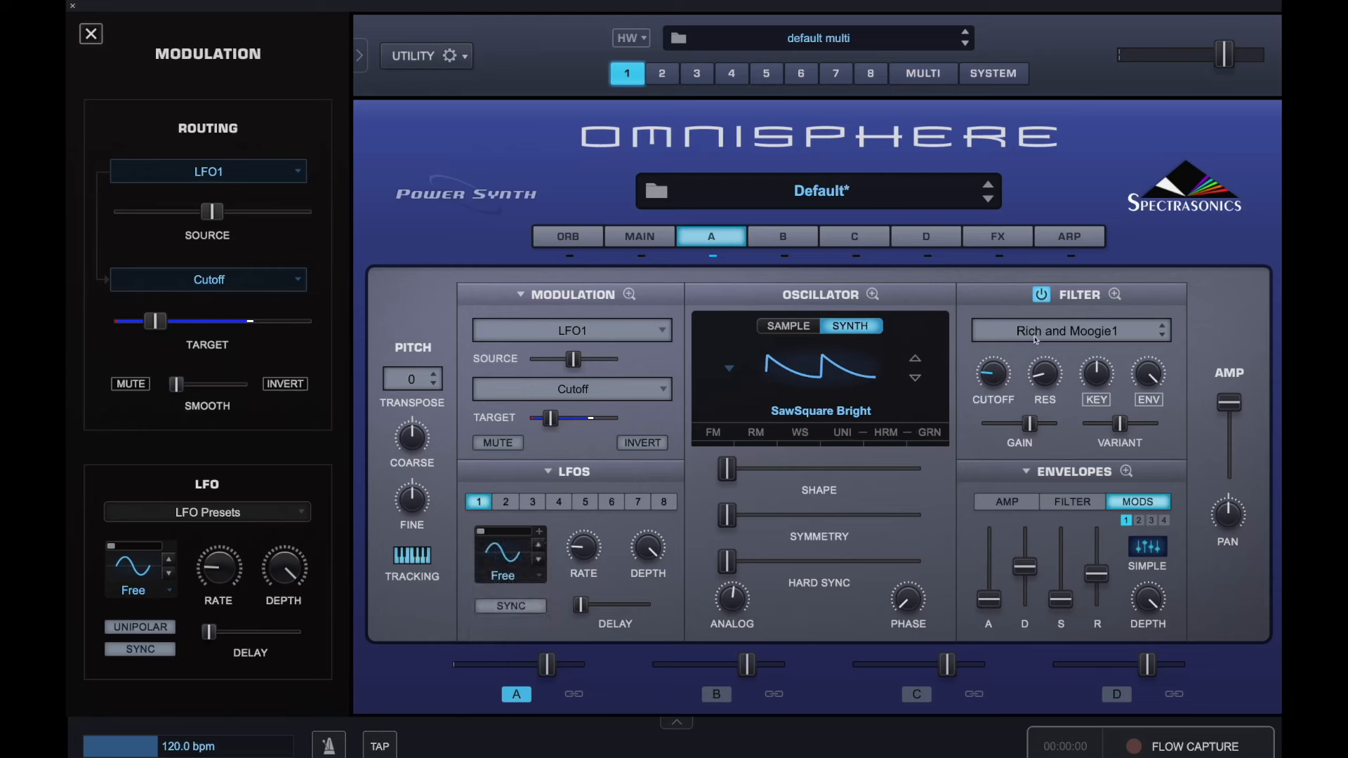
Remove the LFO modulation from the filter cutoff and raise the cutoff slightly.
{"action": "right_click", "coordinate": [990, 380]}
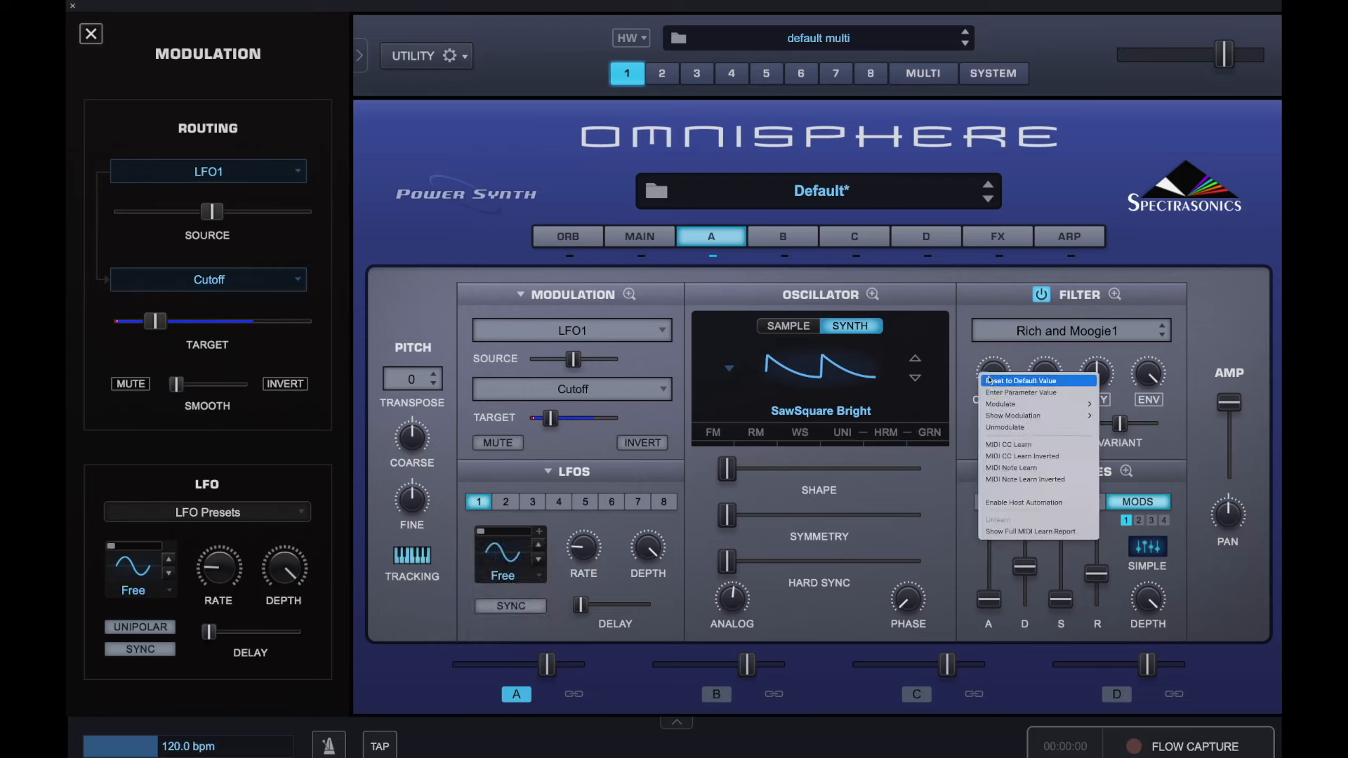
{"action": "left_click", "coordinate": [1035, 428]}
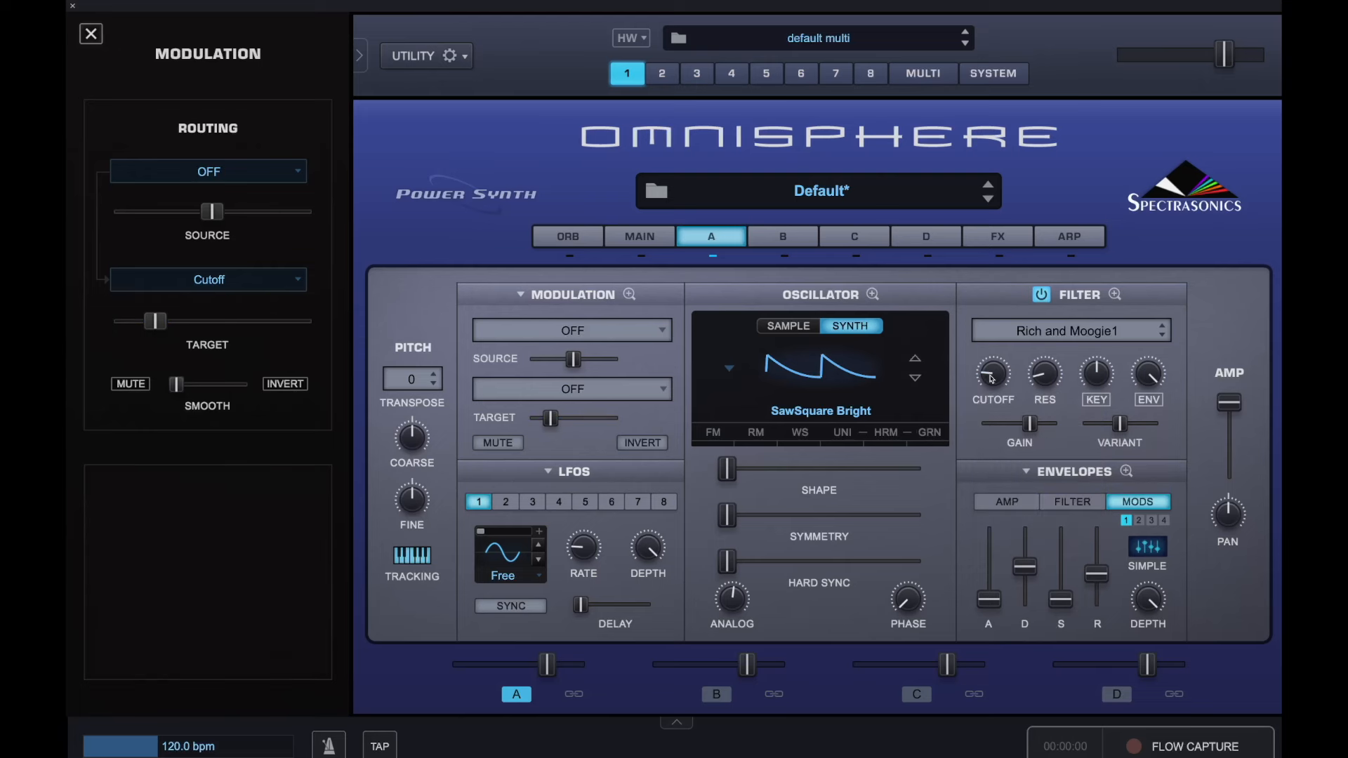
{"action": "mouse_move", "coordinate": [991, 380]}
{"action": "left_mouse_down"}
{"action": "mouse_move", "coordinate": [1016, 350]}
{"action": "mouse_move", "coordinate": [995, 402]}
{"action": "left_mouse_up"}
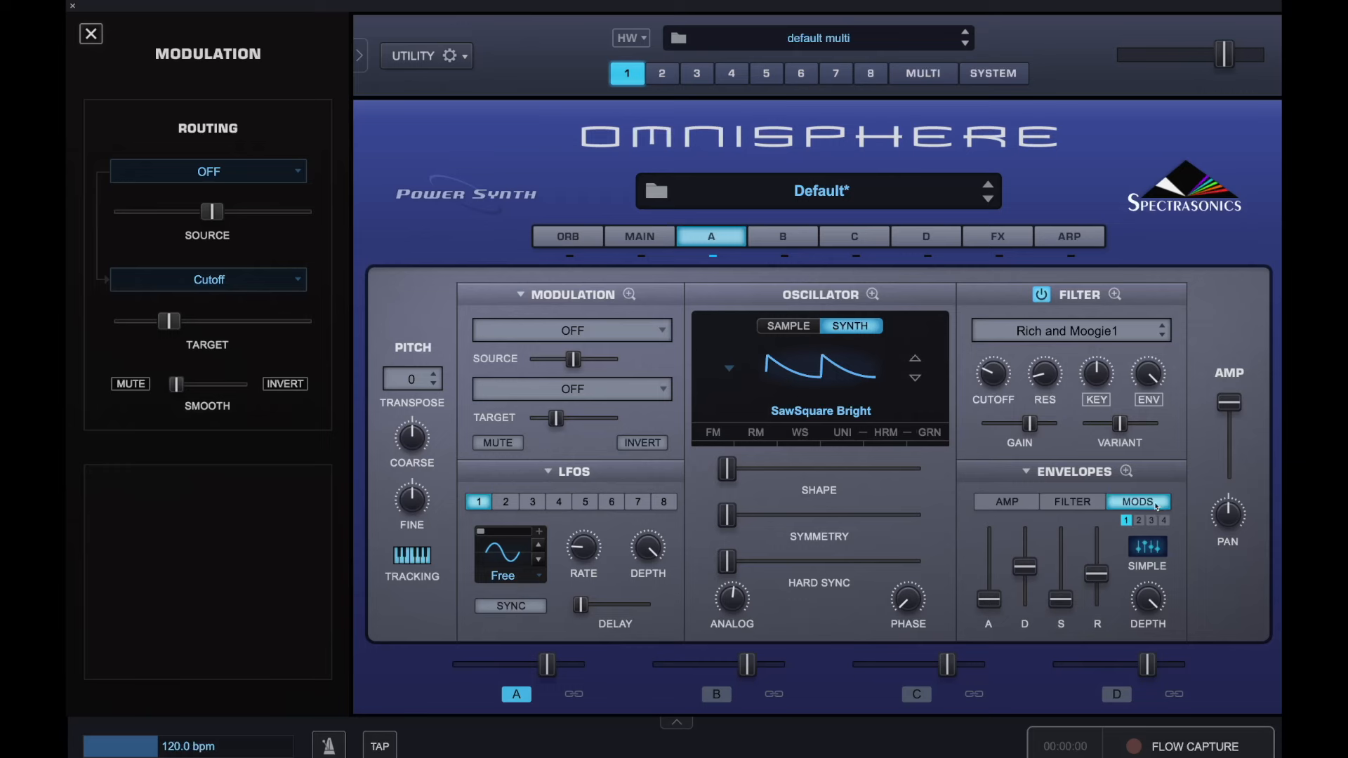
Modulate the filter cutoff with Mod Envelope1, chosen from all modulation sources.
{"action": "right_click", "coordinate": [997, 380]}
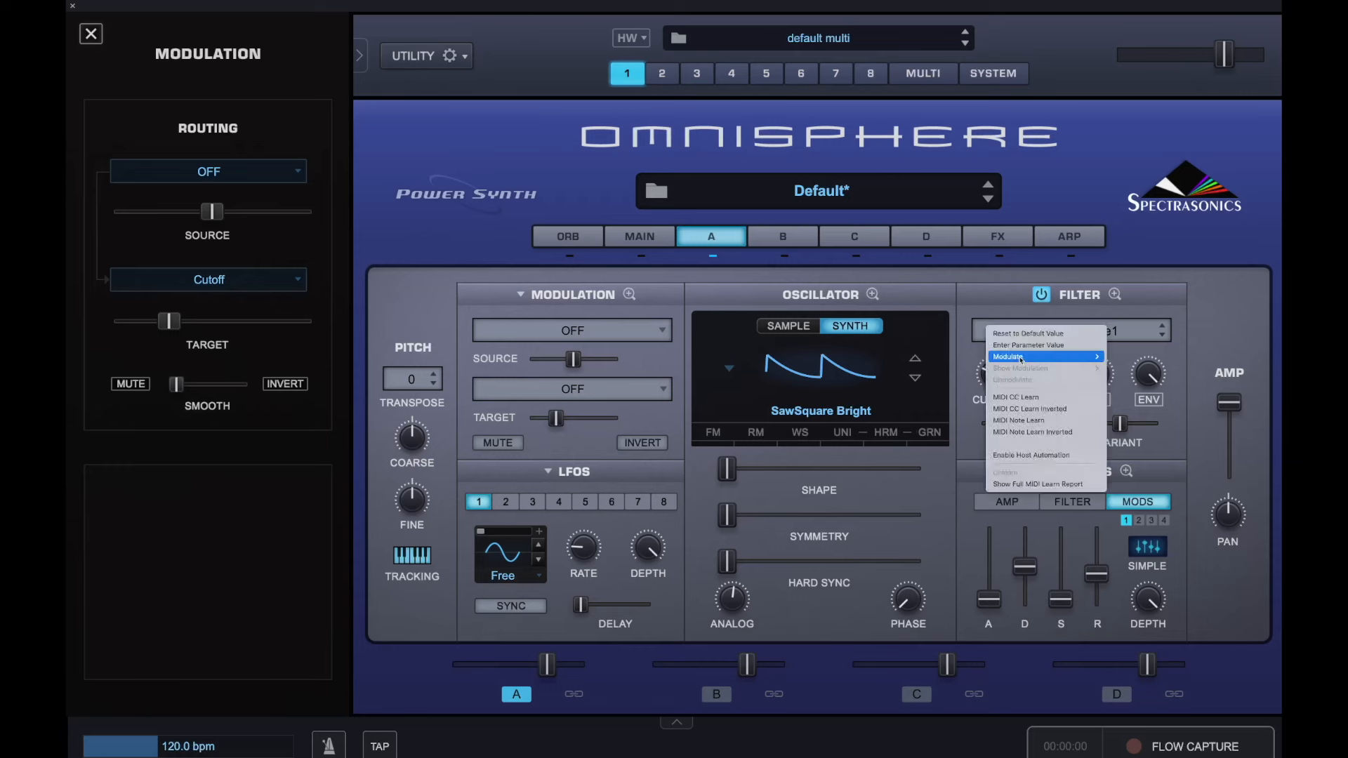
{"action": "mouse_move", "coordinate": [1177, 498]}
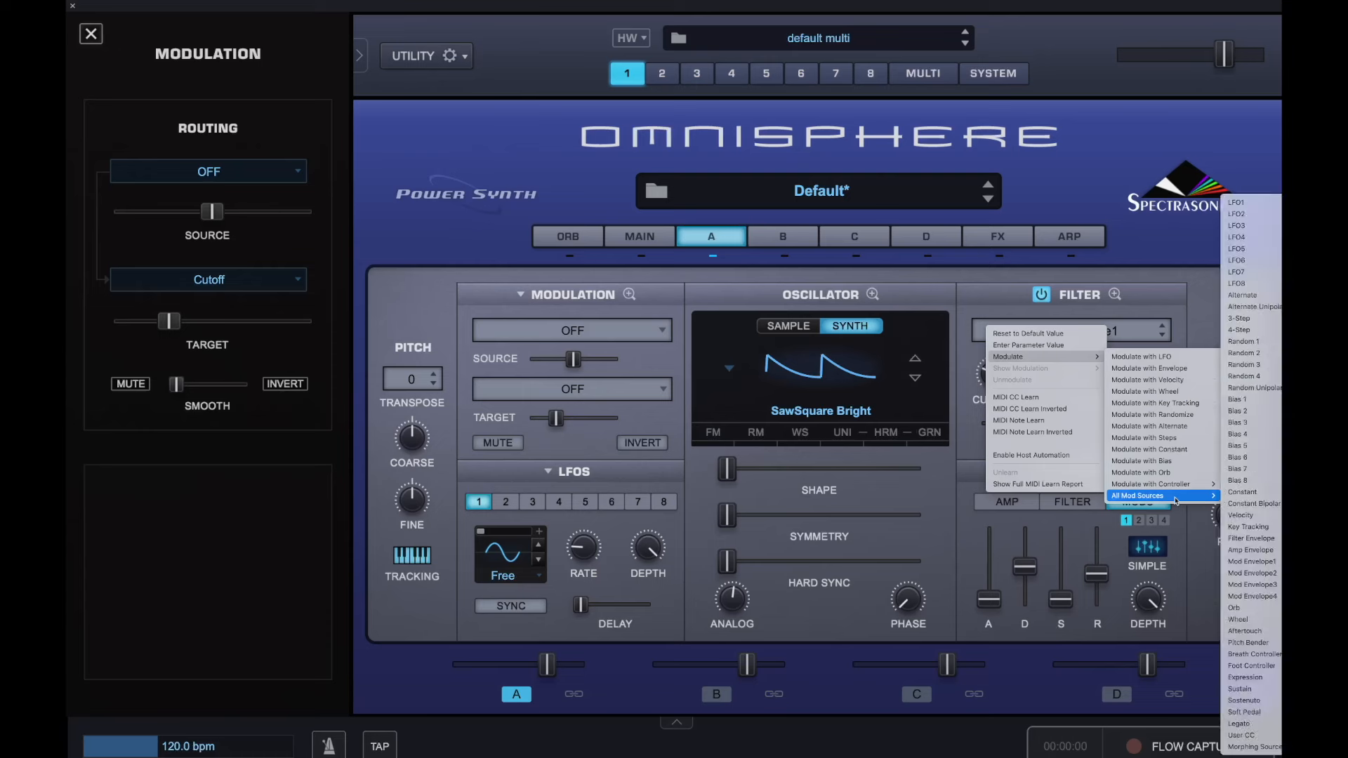
{"action": "left_click", "coordinate": [1262, 562]}
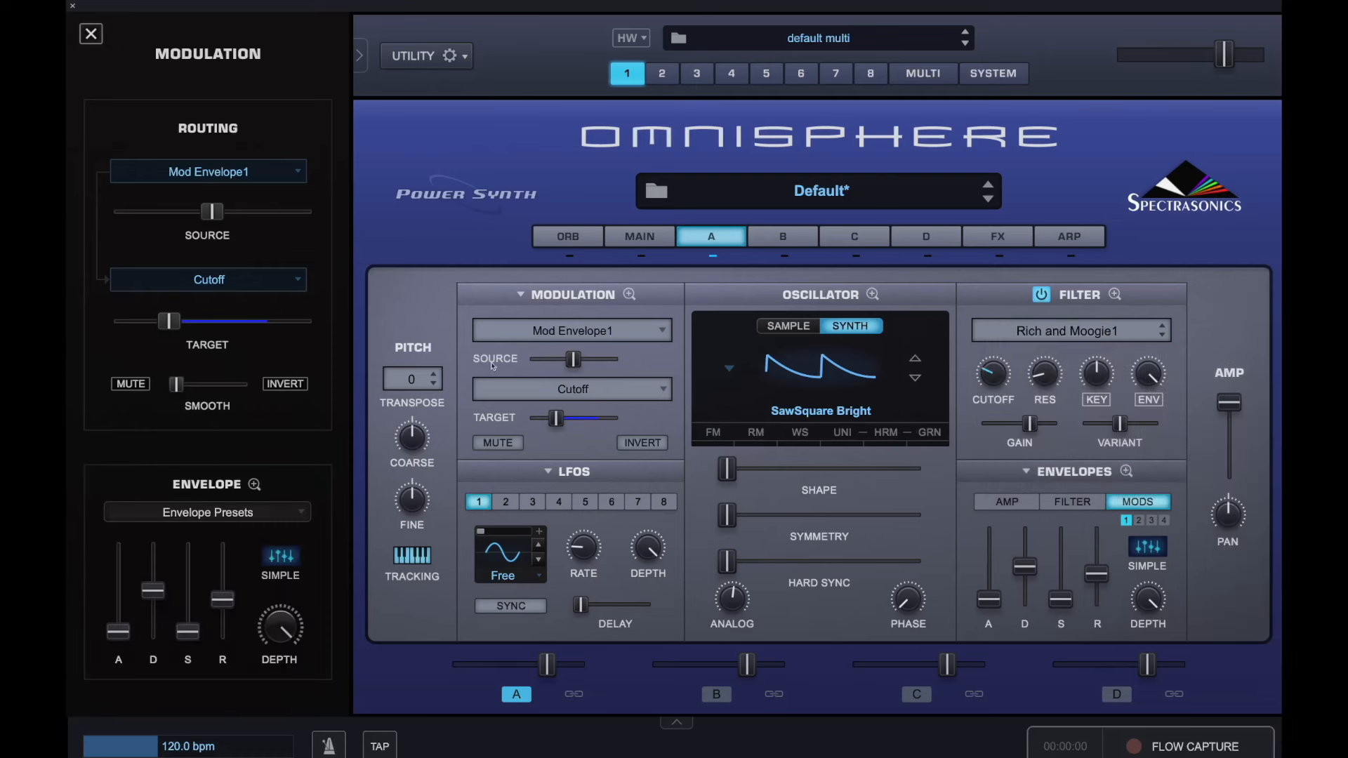
Bring Mod Envelope1's decay and release down to their minimum and lower the filter cutoff.
{"action": "left_click_drag", "start_coordinate": [153, 592], "coordinate": [156, 661]}
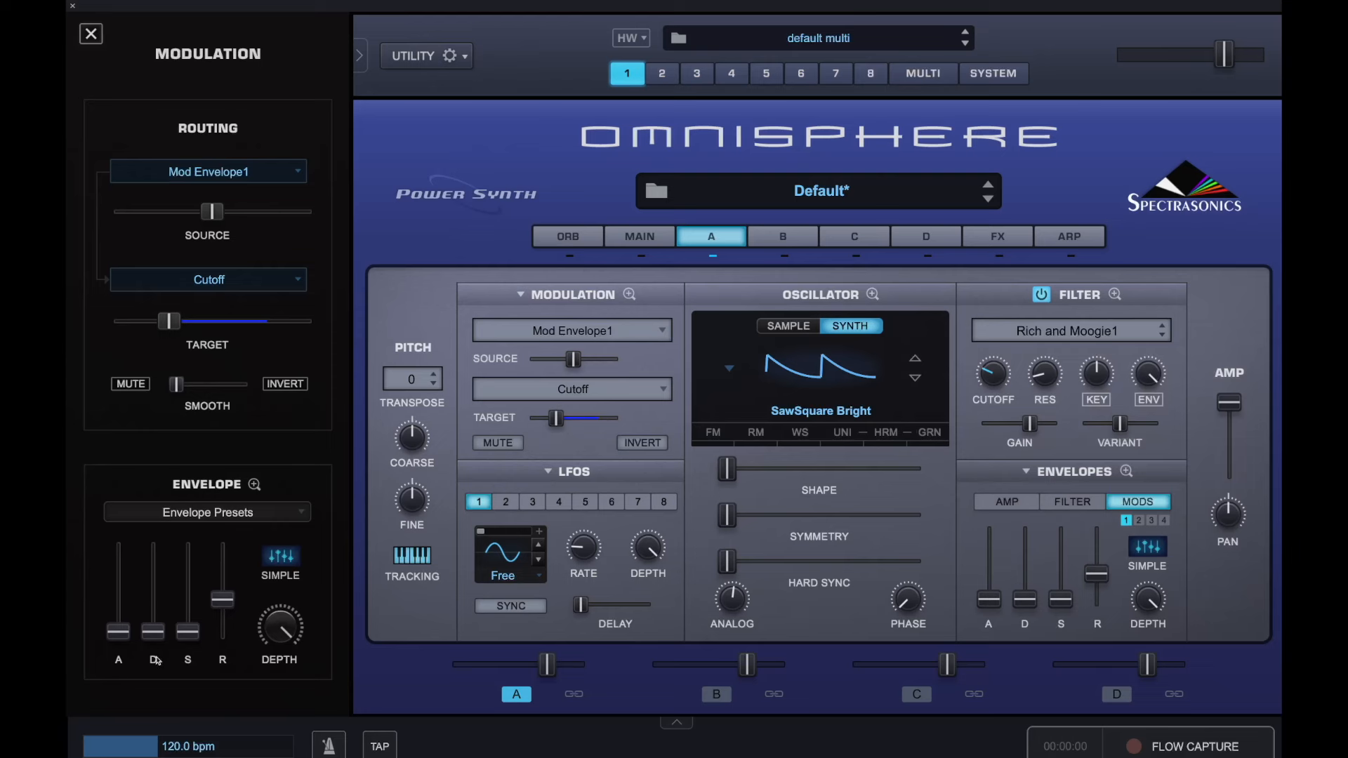
{"action": "left_click_drag", "start_coordinate": [222, 599], "coordinate": [230, 664]}
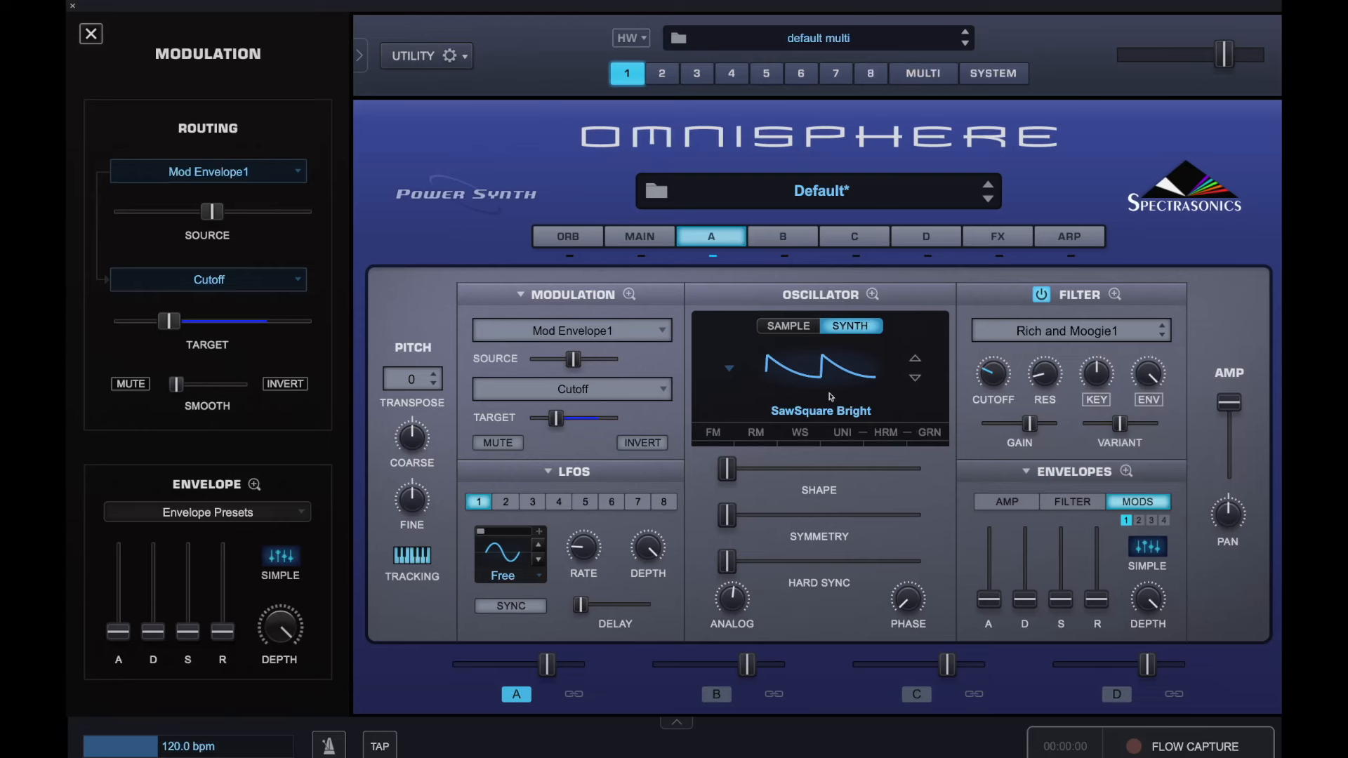
{"action": "left_click_drag", "start_coordinate": [992, 378], "coordinate": [990, 402]}
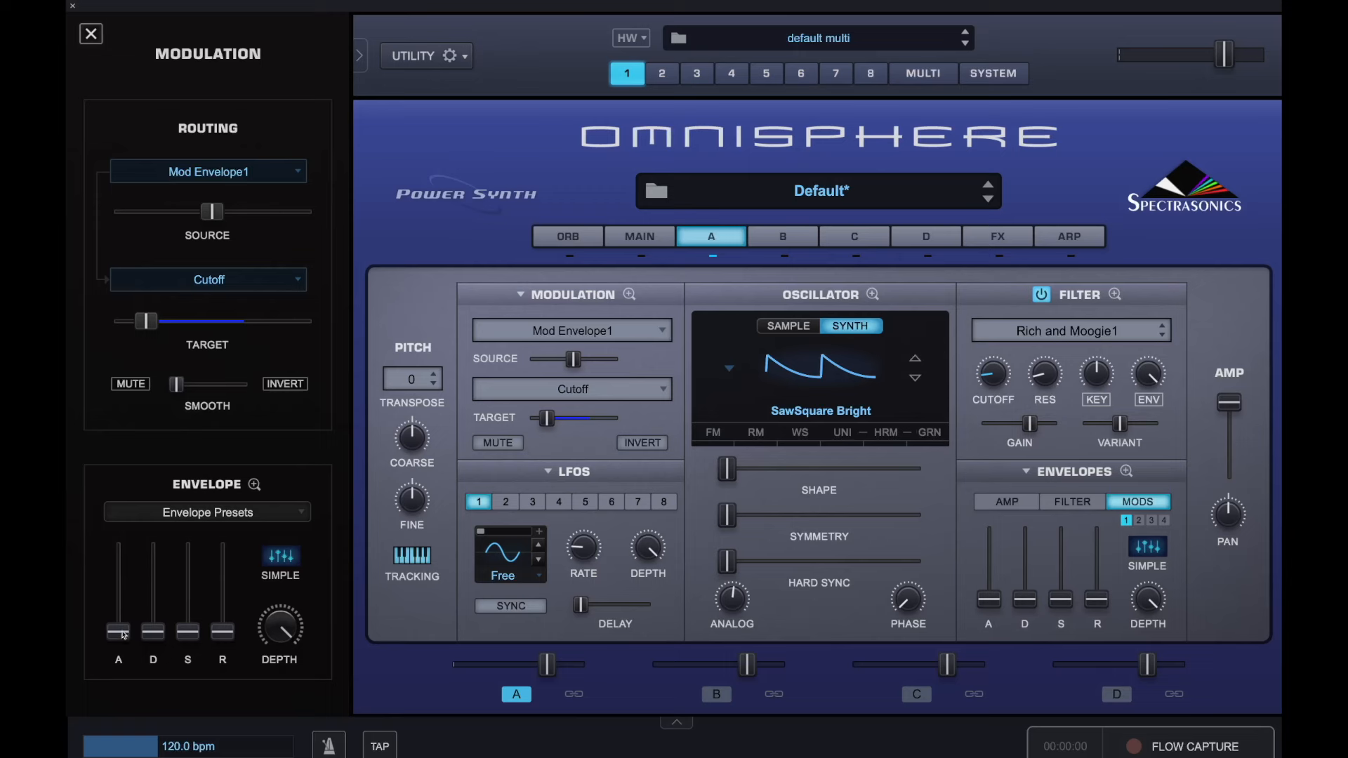
Try medium, shorter and very long attack times on Mod Envelope1, ending back at the minimum attack.
{"action": "left_click_drag", "start_coordinate": [119, 631], "coordinate": [119, 573]}
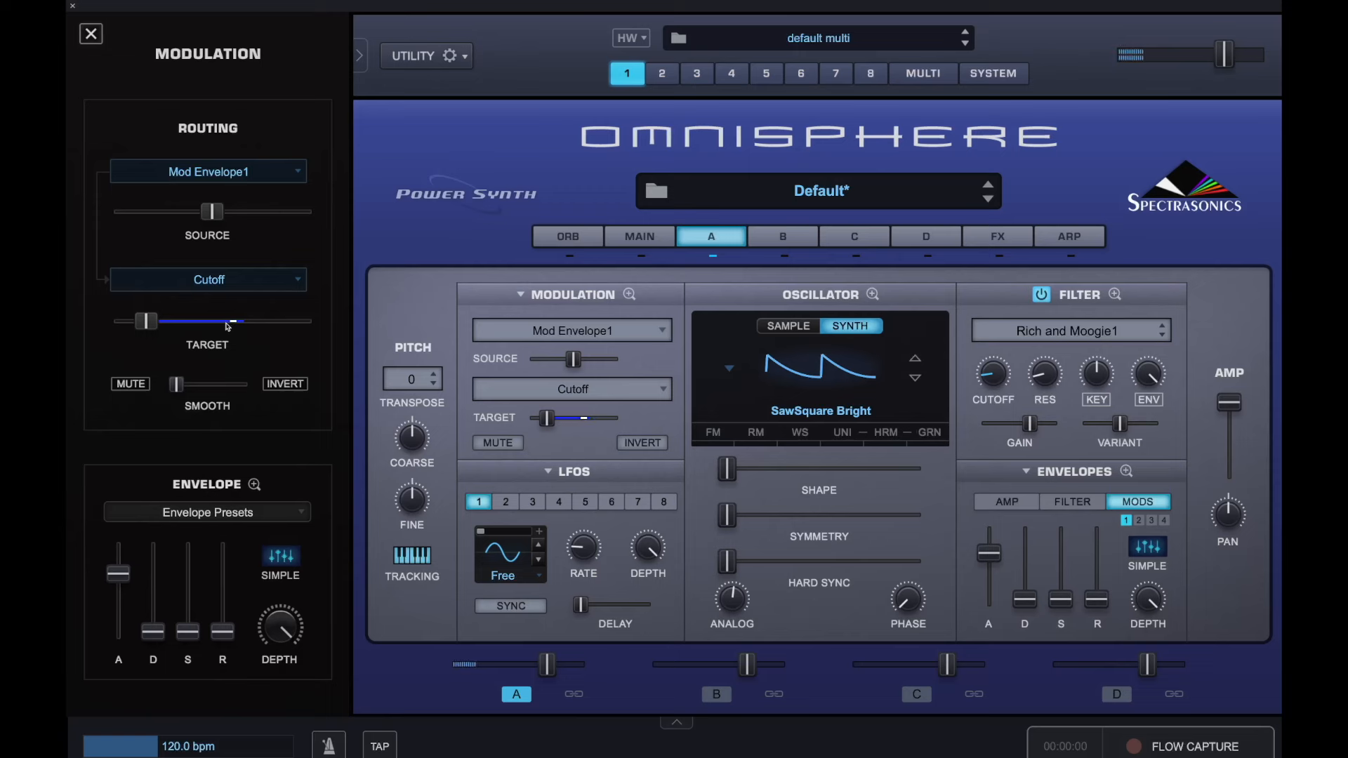
{"action": "left_click_drag", "start_coordinate": [118, 573], "coordinate": [122, 599]}
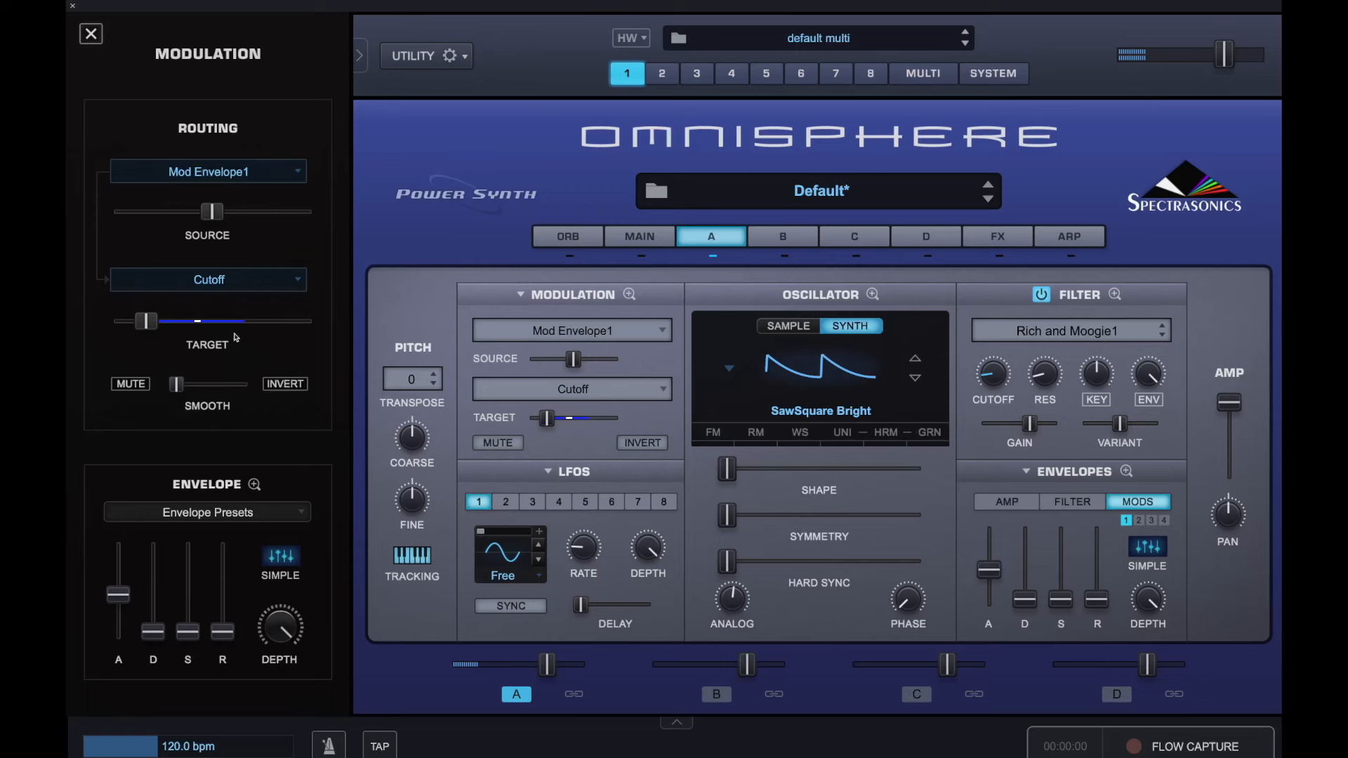
{"action": "left_click_drag", "start_coordinate": [126, 595], "coordinate": [128, 540]}
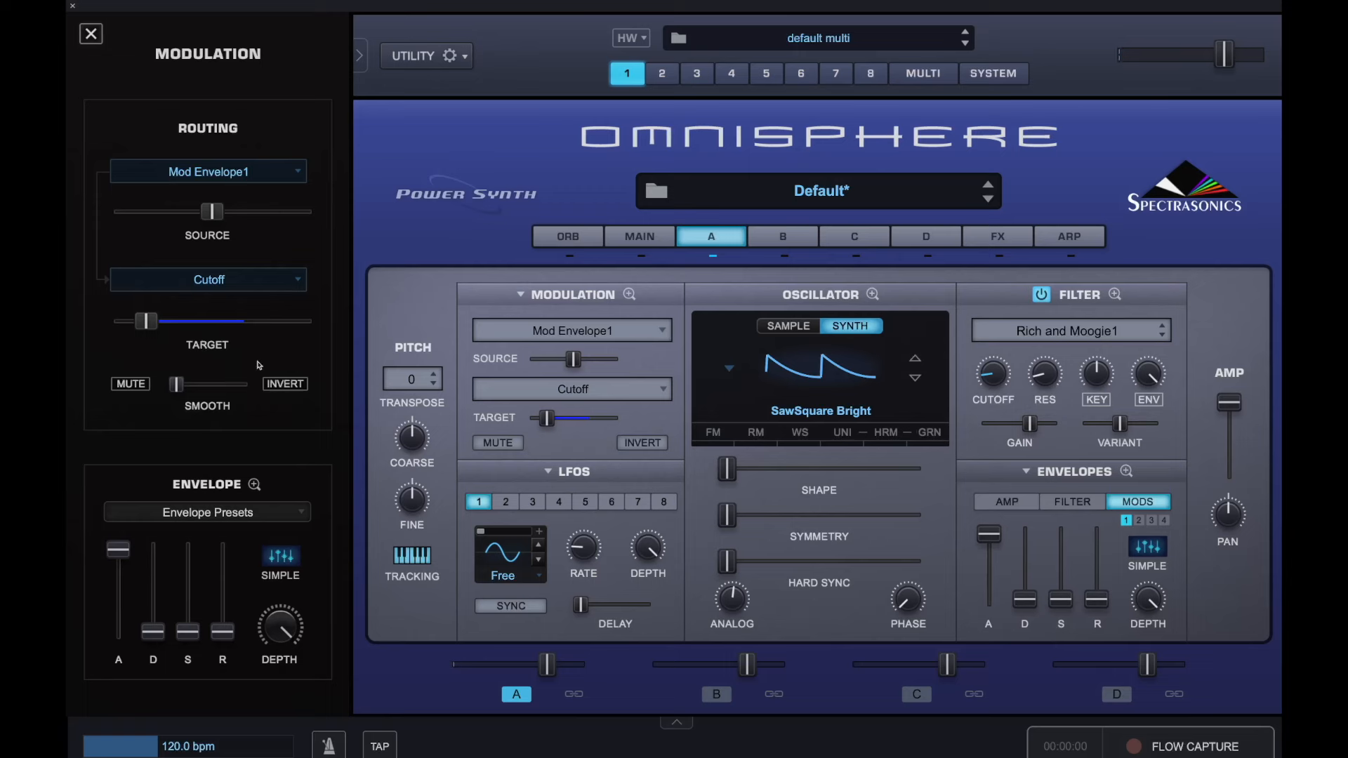
{"action": "mouse_move", "coordinate": [124, 554]}
{"action": "left_click_drag", "start_coordinate": [124, 554], "coordinate": [120, 636]}
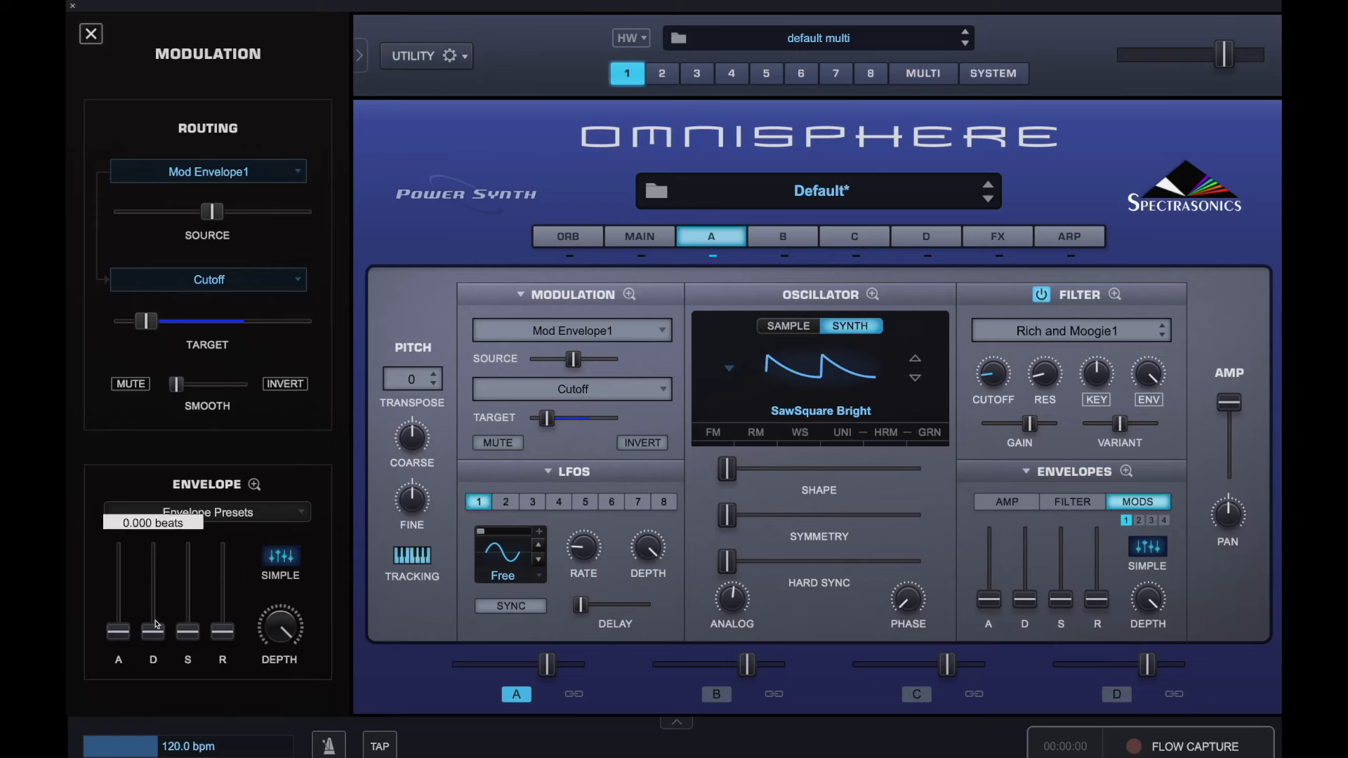
Raise Mod Envelope1's decay to its maximum, shorten it moderately, and set the sustain to 0.50.
{"action": "left_click_drag", "start_coordinate": [157, 625], "coordinate": [163, 543]}
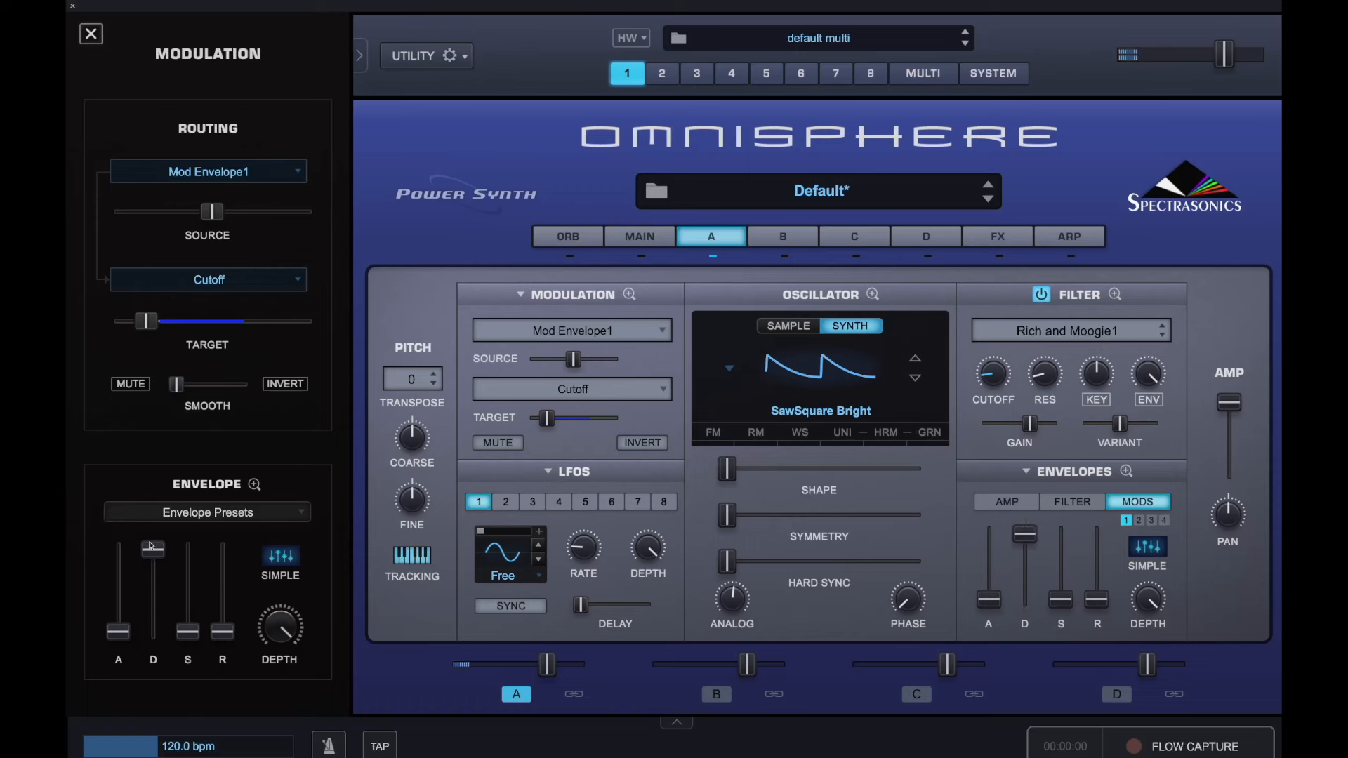
{"action": "left_click_drag", "start_coordinate": [151, 551], "coordinate": [154, 573]}
{"action": "left_click_drag", "start_coordinate": [190, 632], "coordinate": [194, 594]}
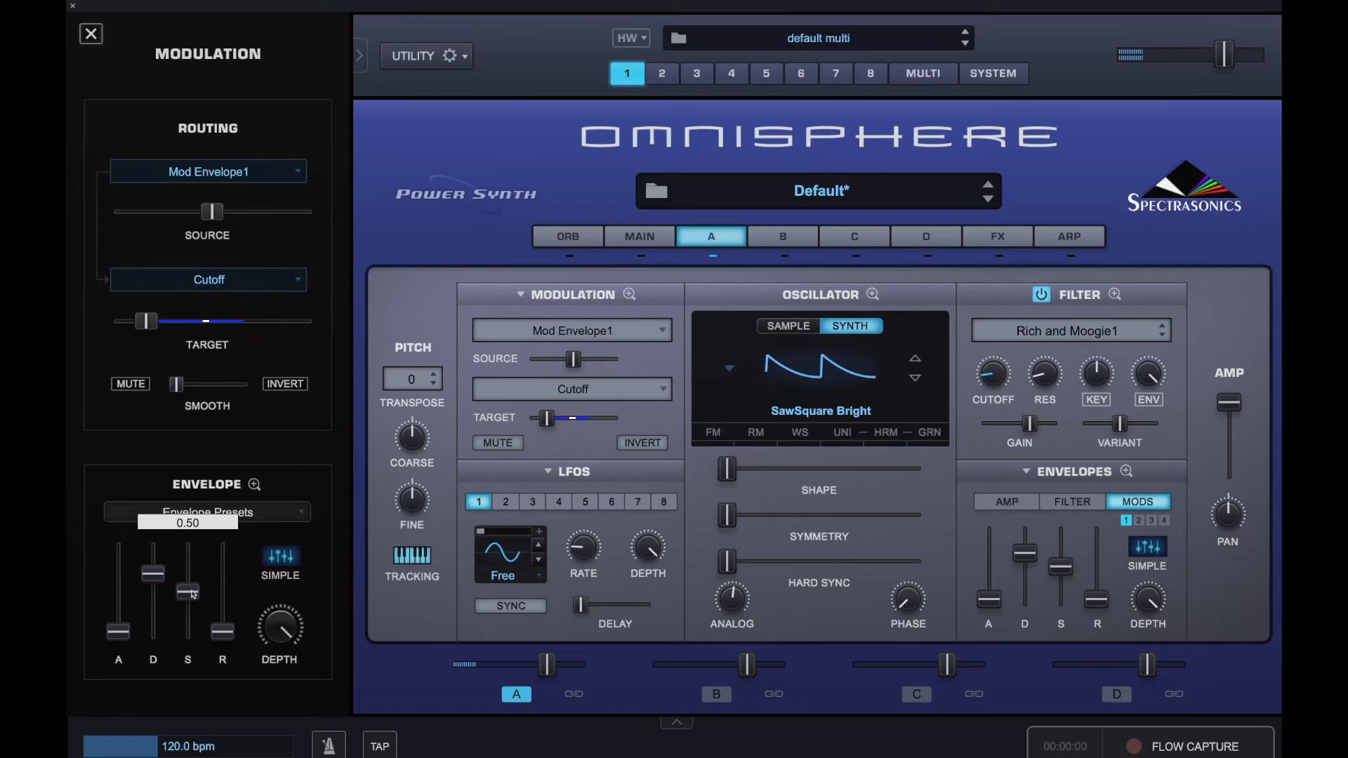
{"action": "left_click_drag", "start_coordinate": [194, 594], "coordinate": [194, 594]}
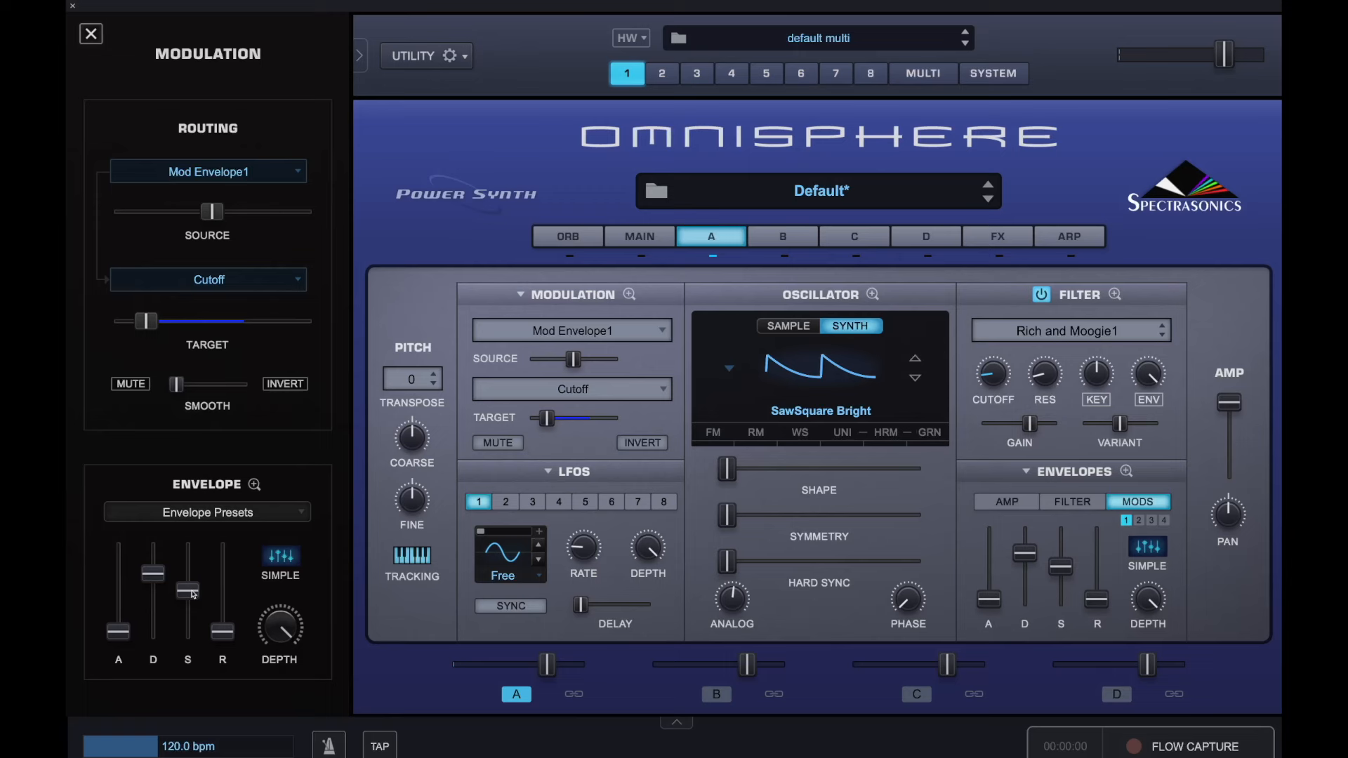
Compare Mod Envelope1 with zero sustain and with sustain at 0.39, then restore it to about half.
{"action": "left_click_drag", "start_coordinate": [194, 594], "coordinate": [199, 646]}
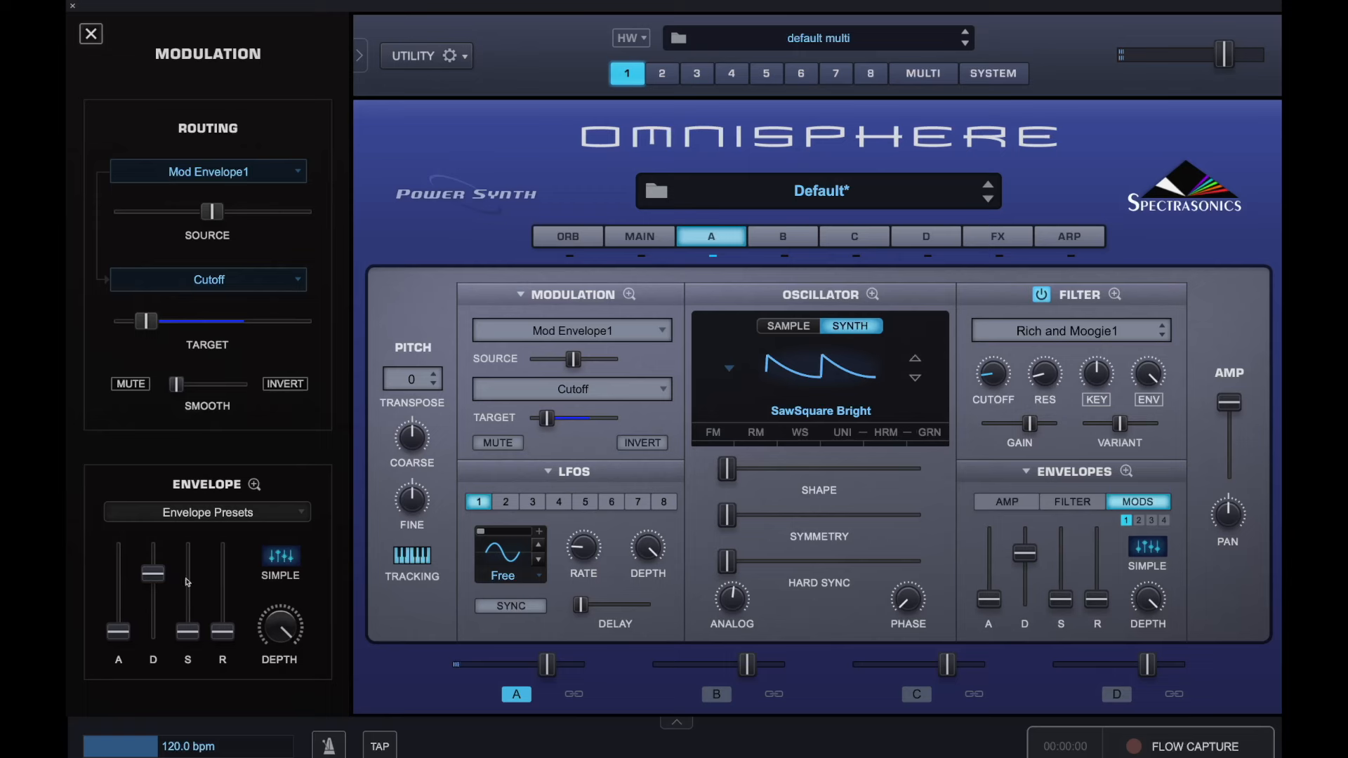
{"action": "left_click_drag", "start_coordinate": [189, 627], "coordinate": [194, 600]}
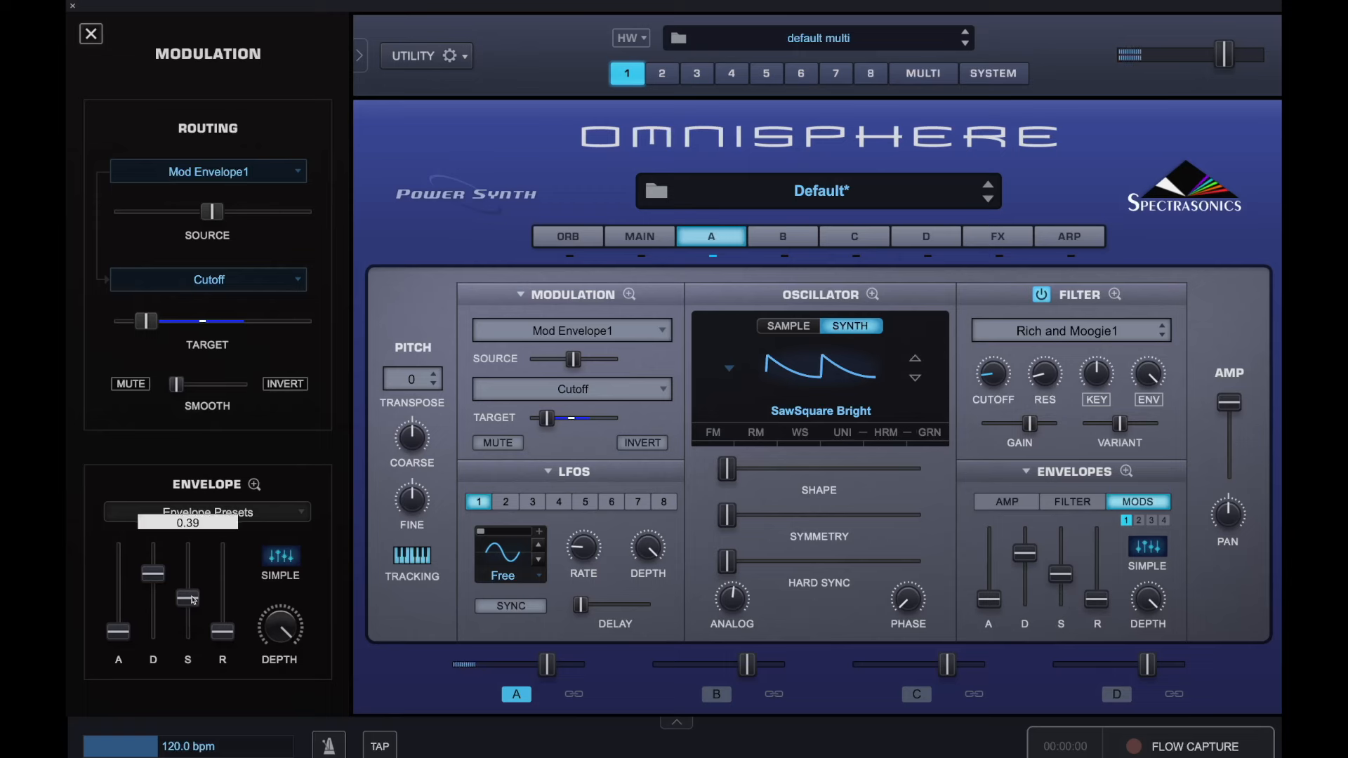
{"action": "left_click_drag", "start_coordinate": [194, 601], "coordinate": [195, 595]}
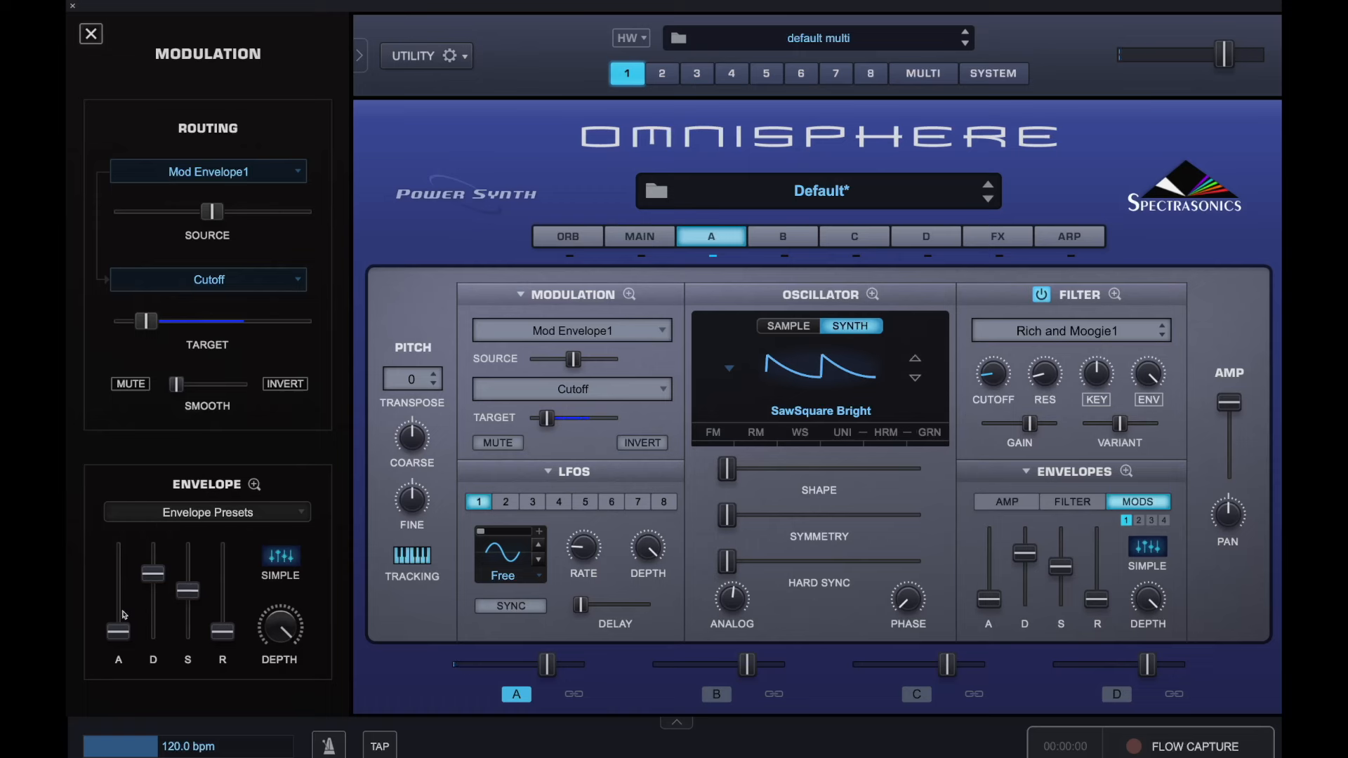
Try Mod Envelope1 with a roughly half-way attack, first against a short decay and then a longer one.
{"action": "left_click_drag", "start_coordinate": [123, 636], "coordinate": [123, 580]}
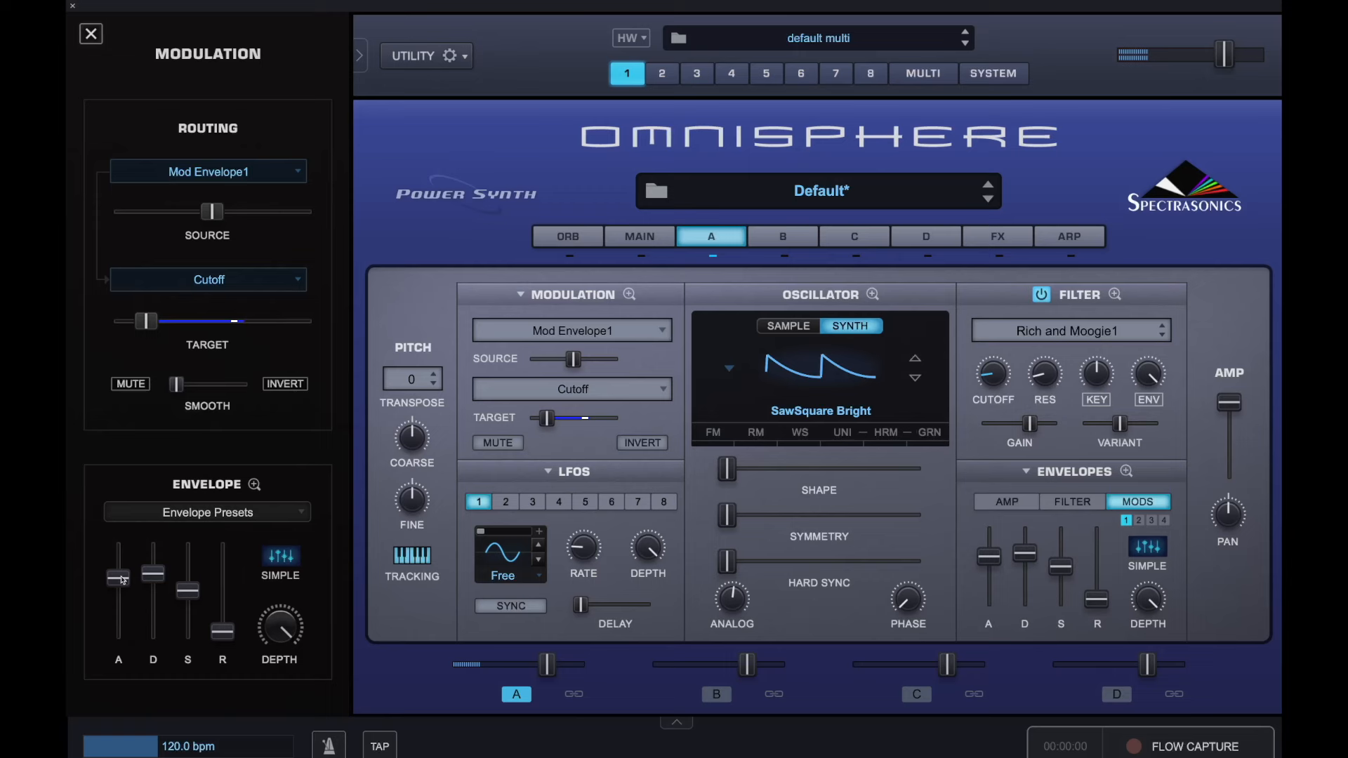
{"action": "left_click_drag", "start_coordinate": [152, 575], "coordinate": [158, 617]}
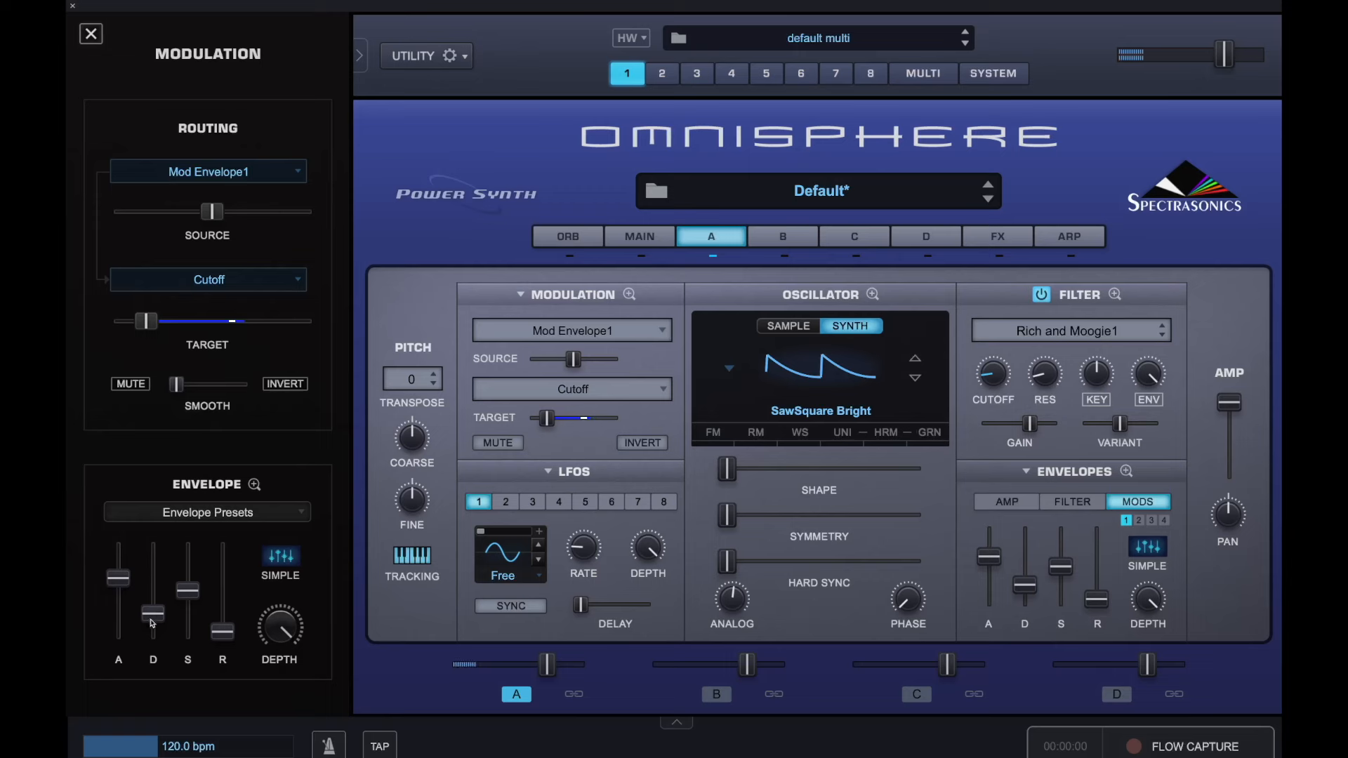
{"action": "left_click_drag", "start_coordinate": [118, 579], "coordinate": [122, 598]}
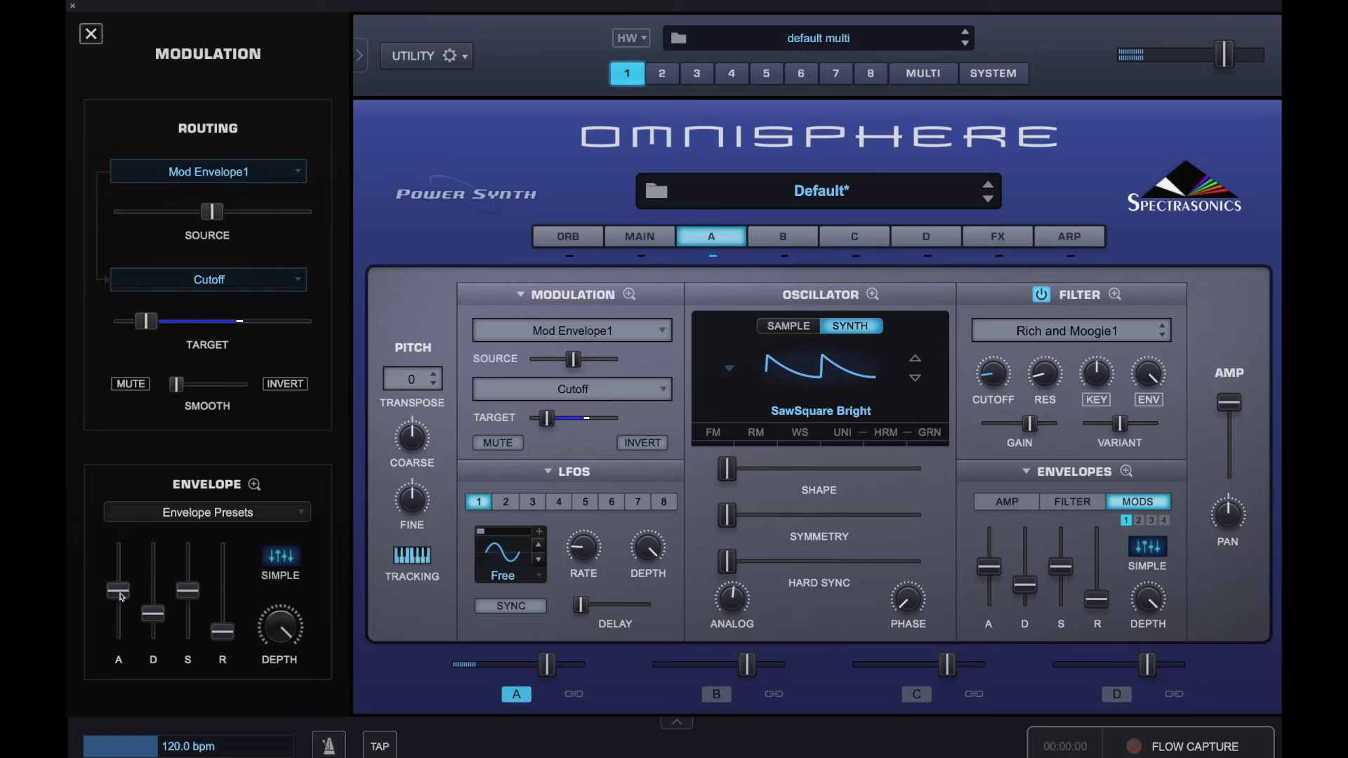
{"action": "left_click", "coordinate": [156, 615]}
{"action": "left_click_drag", "start_coordinate": [157, 618], "coordinate": [157, 568]}
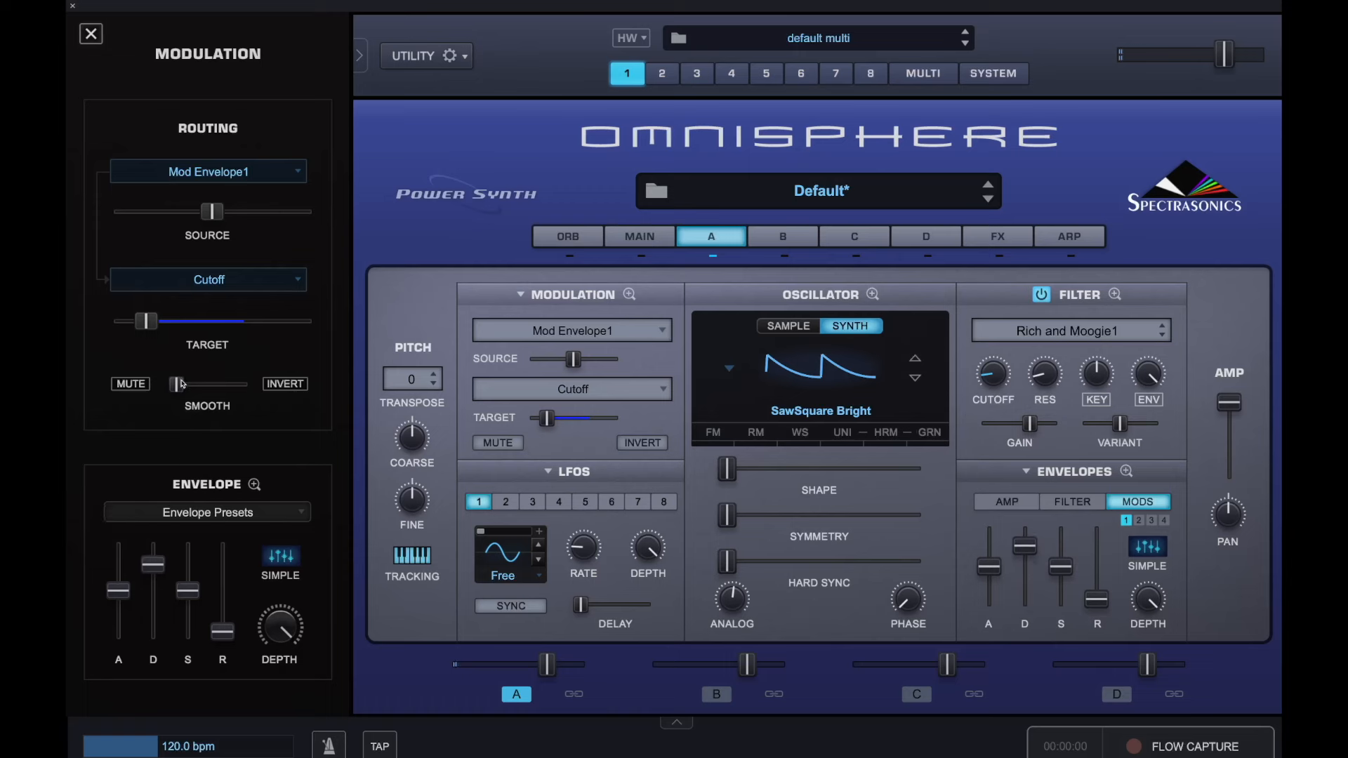
Raise the modulation routing's smoothing to its maximum and shorten Mod Envelope1's attack and decay.
{"action": "mouse_move", "coordinate": [181, 385]}
{"action": "left_click_drag", "start_coordinate": [182, 386], "coordinate": [240, 386]}
{"action": "mouse_move", "coordinate": [152, 567]}
{"action": "left_click_drag", "start_coordinate": [152, 567], "coordinate": [122, 625]}
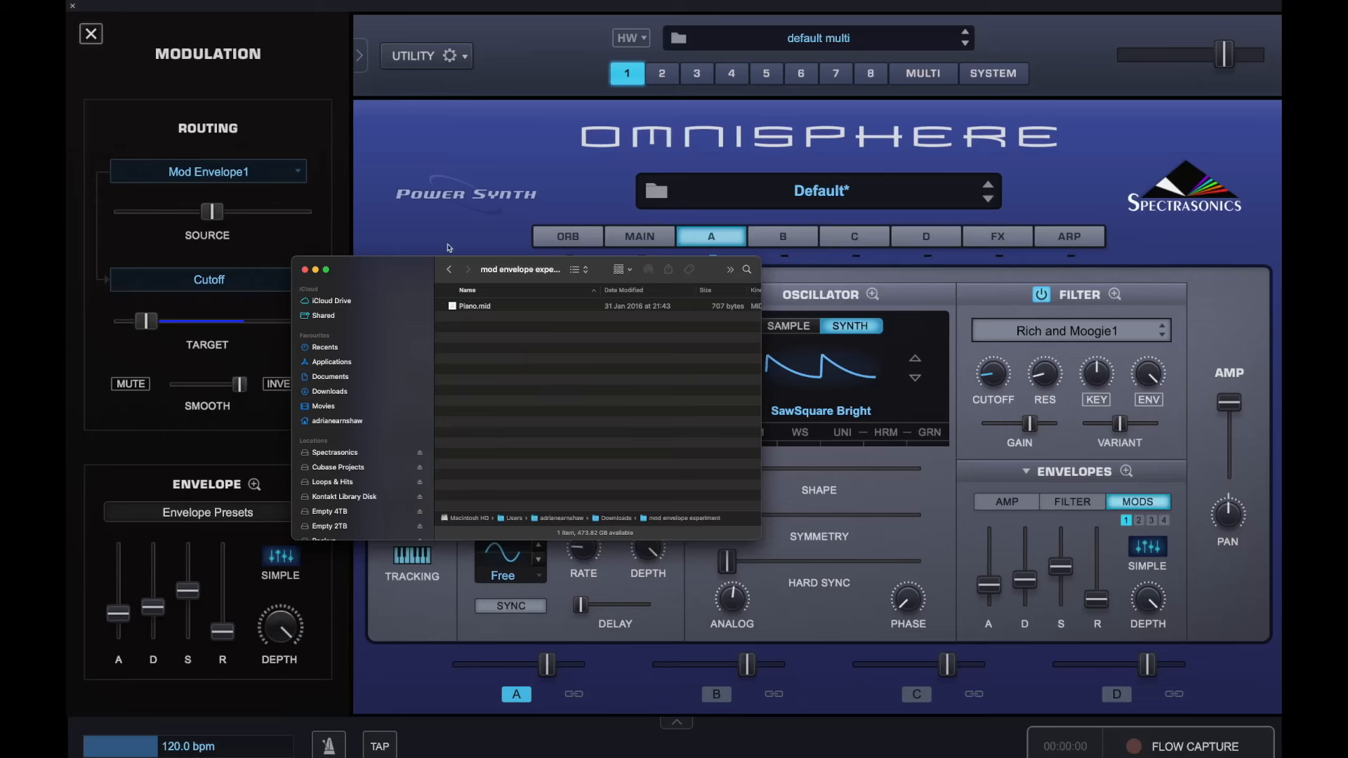
Move the Finder window aside and open the zoomed editor for the Mod 1 envelope.
{"action": "left_click_drag", "start_coordinate": [381, 262], "coordinate": [251, 235]}
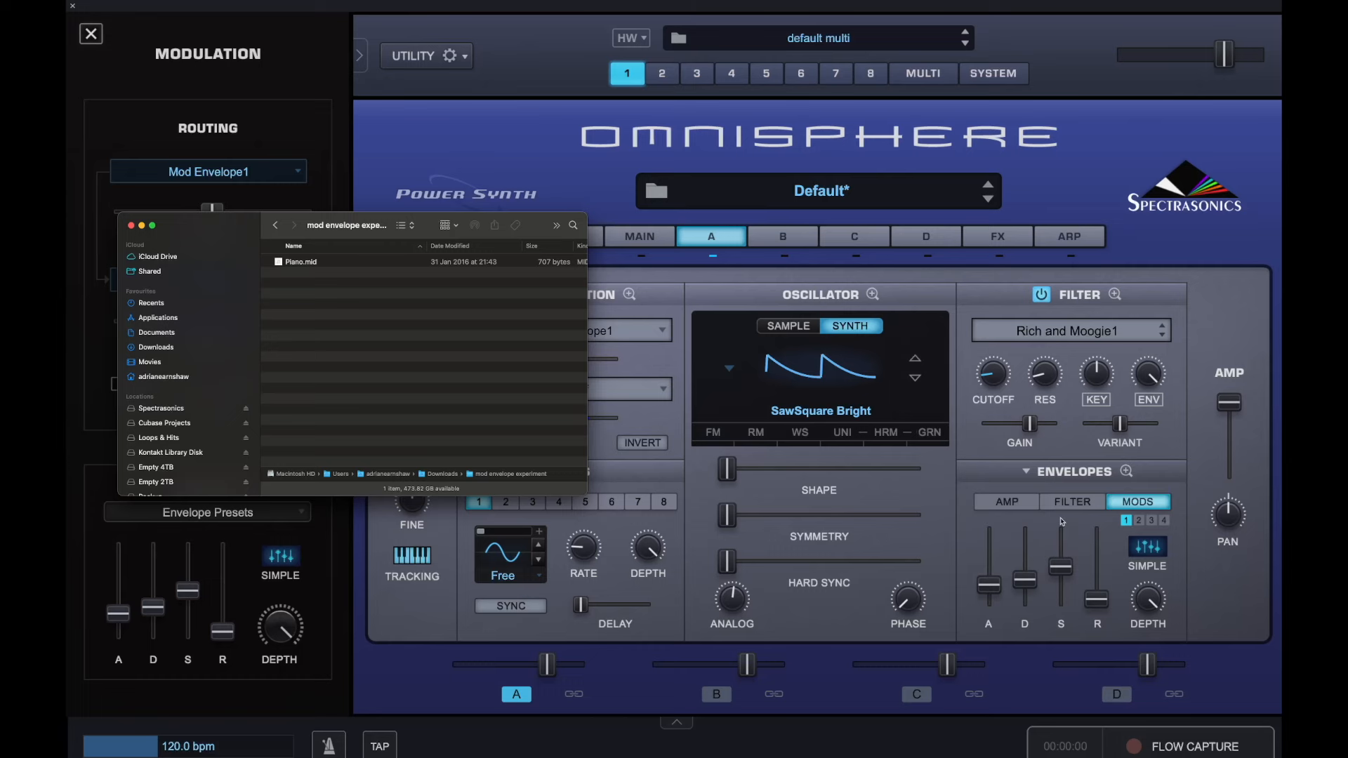
{"action": "left_click", "coordinate": [1126, 471]}
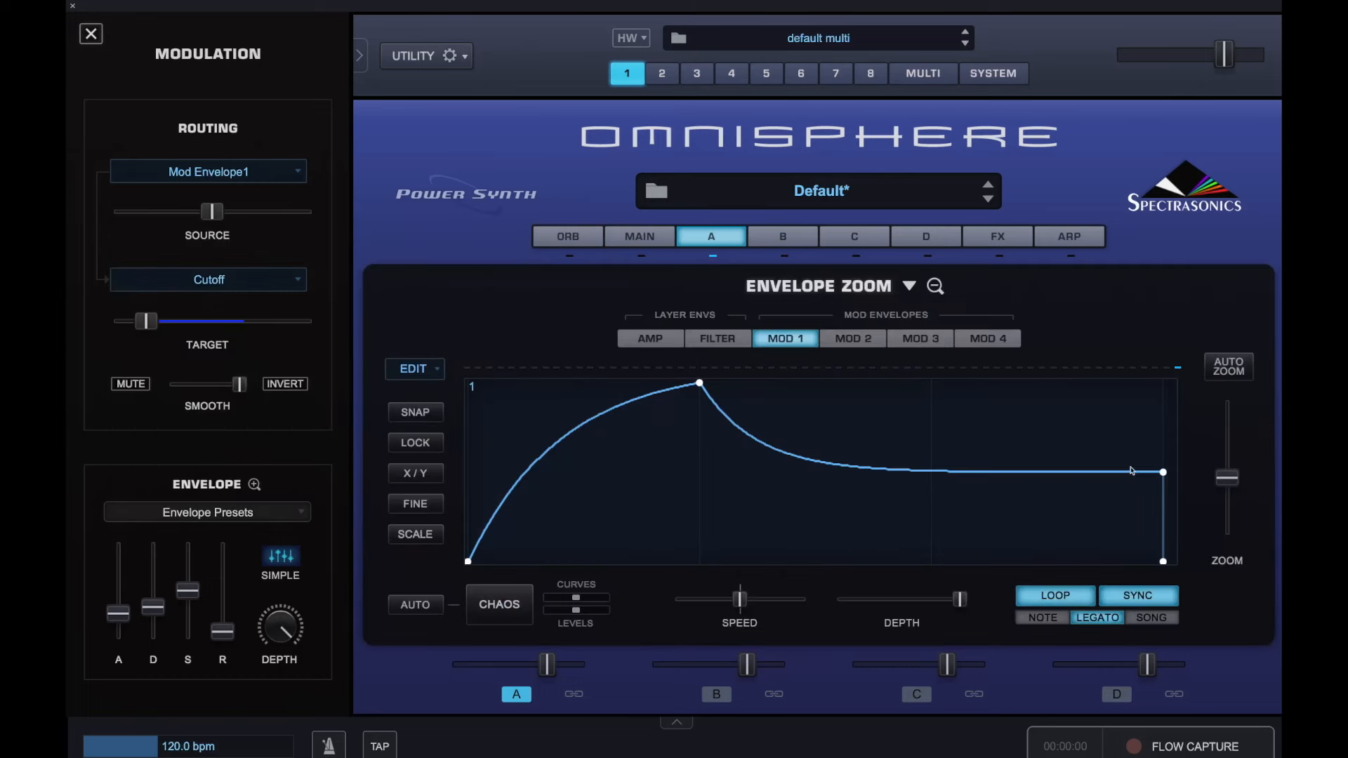
{"action": "mouse_move", "coordinate": [545, 756]}
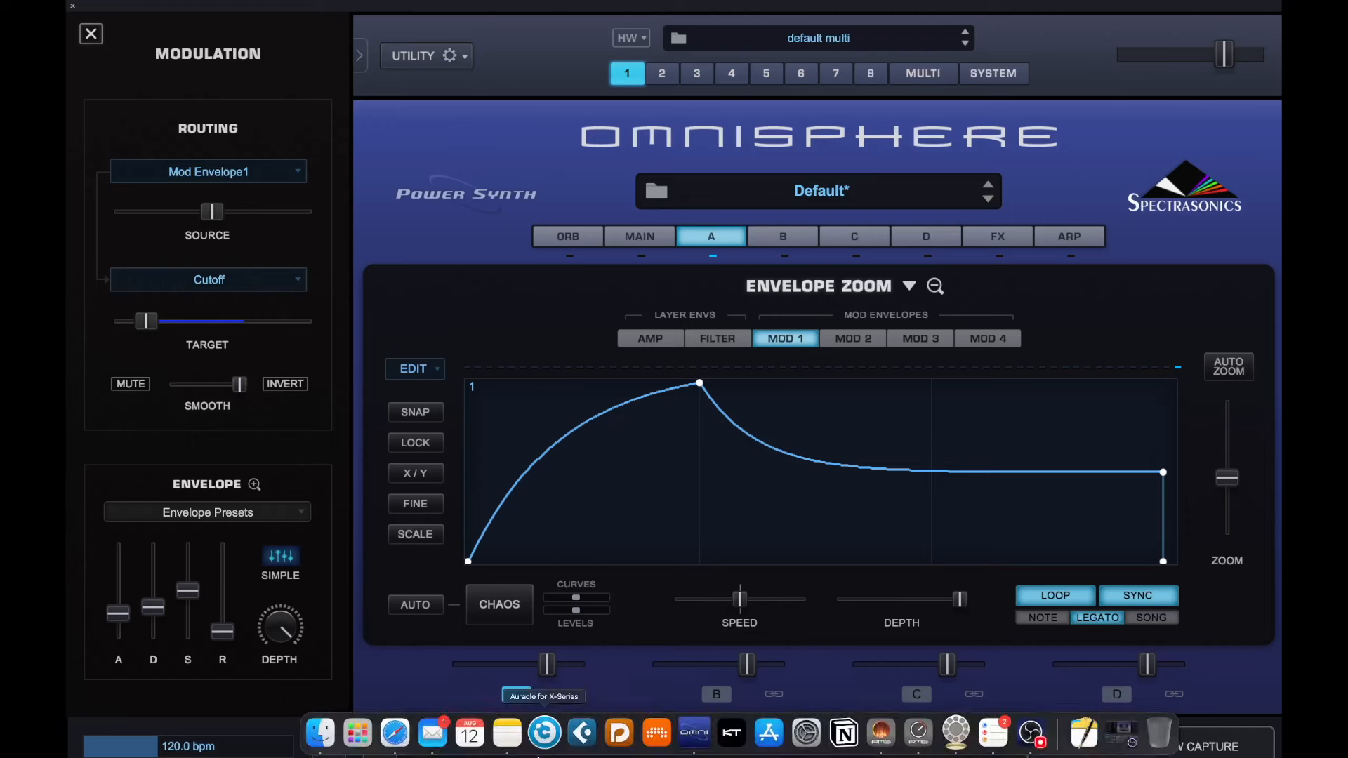
Load the Piano.mid file from Finder as the groove for the Mod 1 envelope and leave the zoomed envelope view.
{"action": "left_click", "coordinate": [319, 732]}
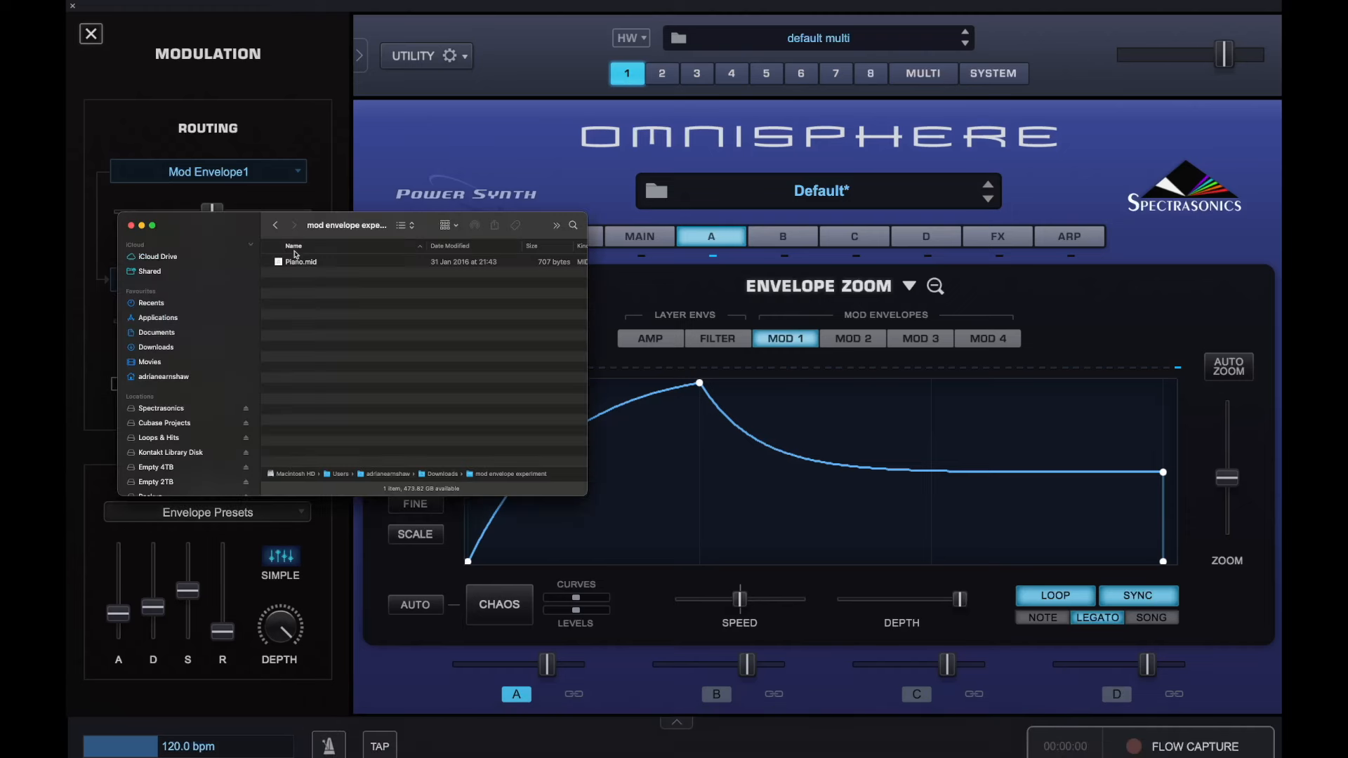
{"action": "left_click", "coordinate": [285, 263]}
{"action": "left_click_drag", "start_coordinate": [279, 264], "coordinate": [715, 461]}
{"action": "left_click", "coordinate": [585, 183]}
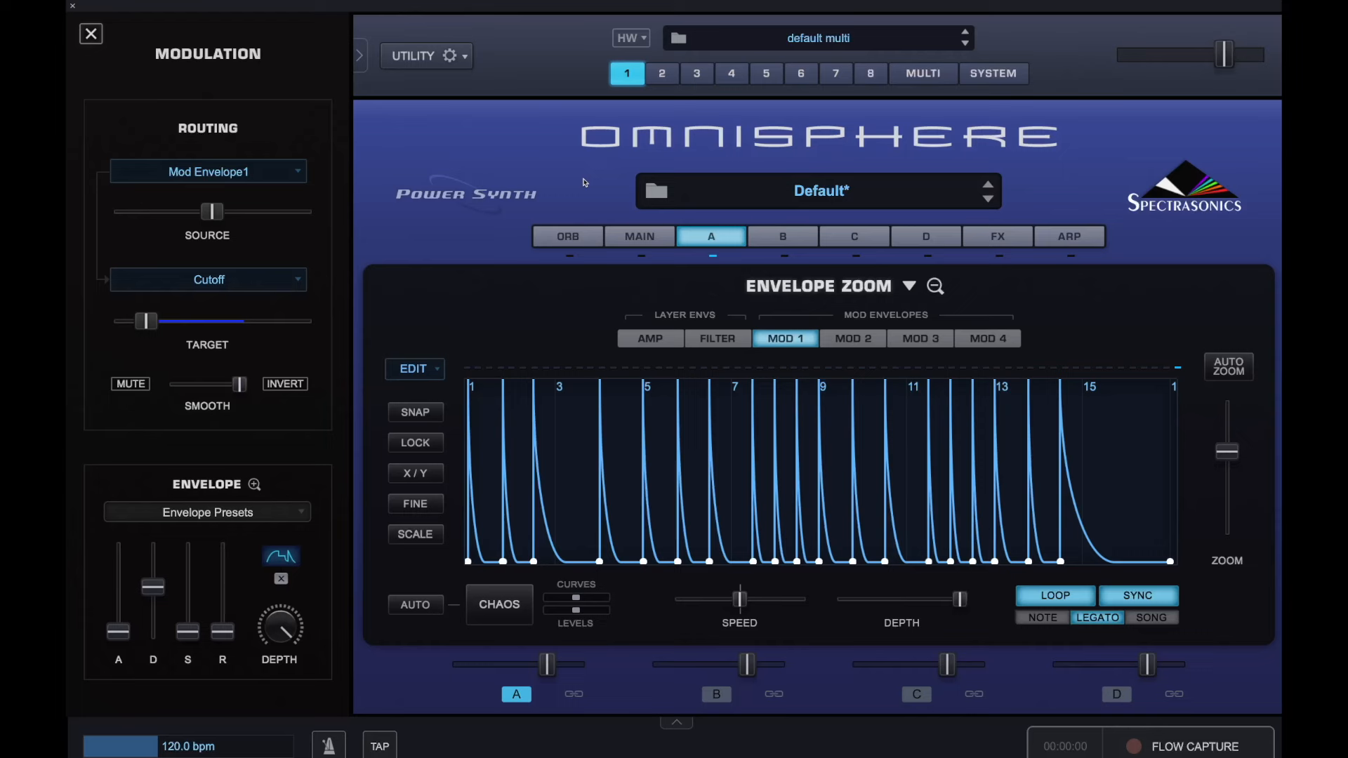
{"action": "left_click", "coordinate": [937, 288]}
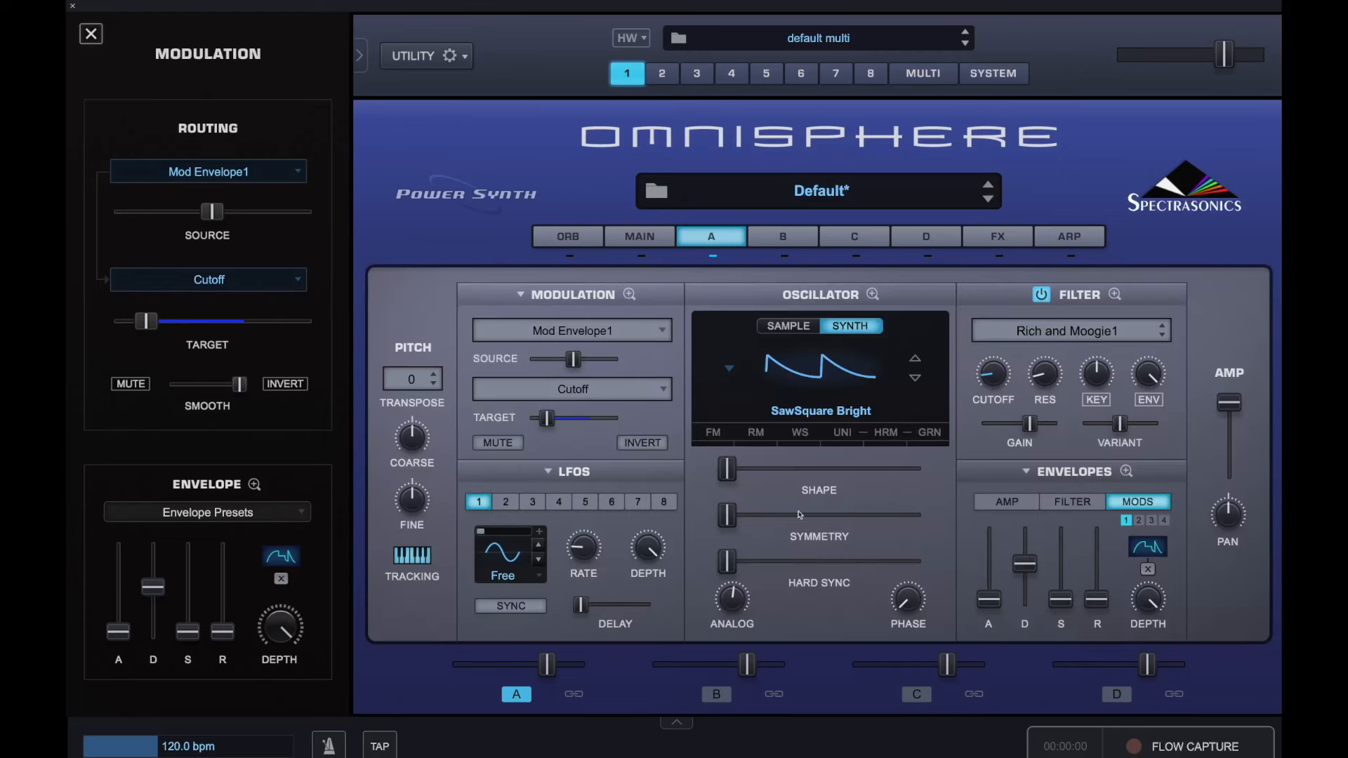
Shorten the filter envelope's decay and release, and set the amp envelope's attack to 0.000 seconds.
{"action": "left_click", "coordinate": [1026, 505]}
{"action": "left_click_drag", "start_coordinate": [1002, 592], "coordinate": [991, 576]}
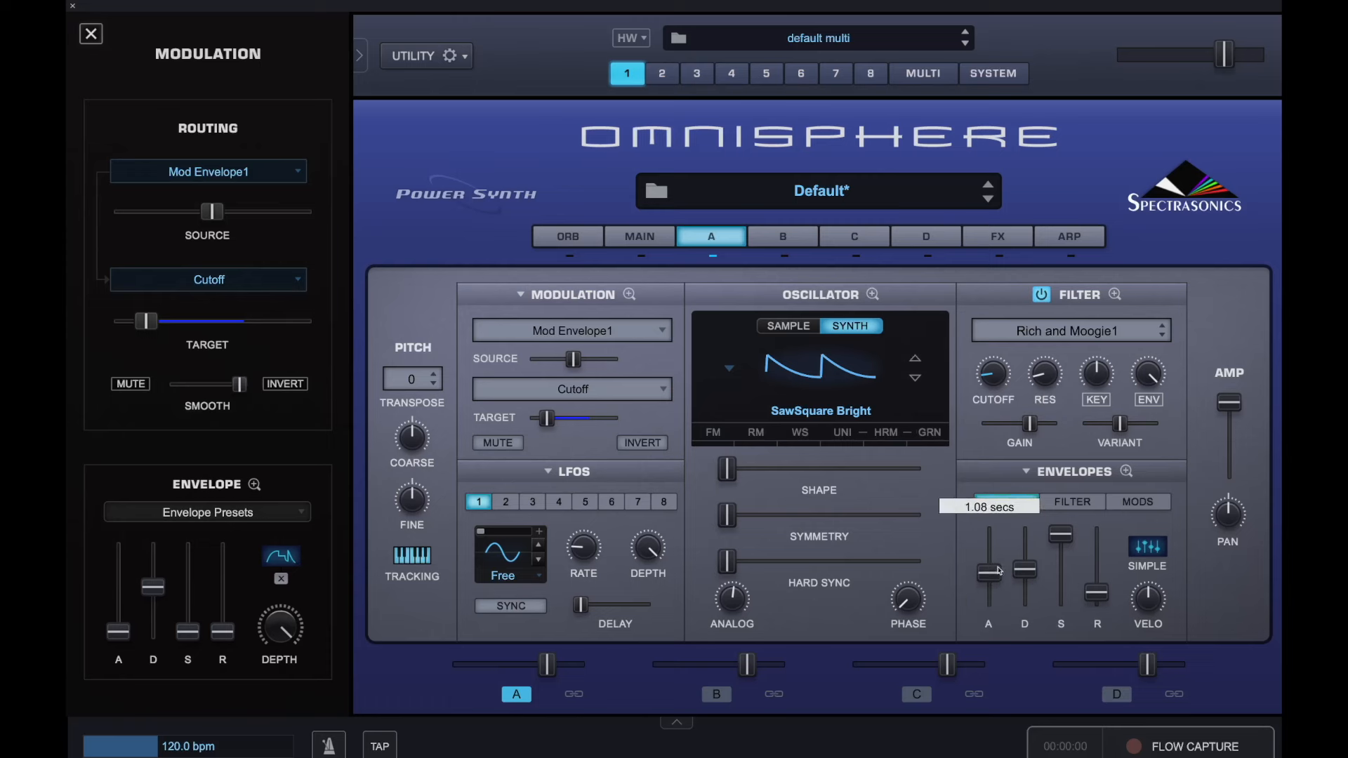
{"action": "left_click", "coordinate": [1073, 503]}
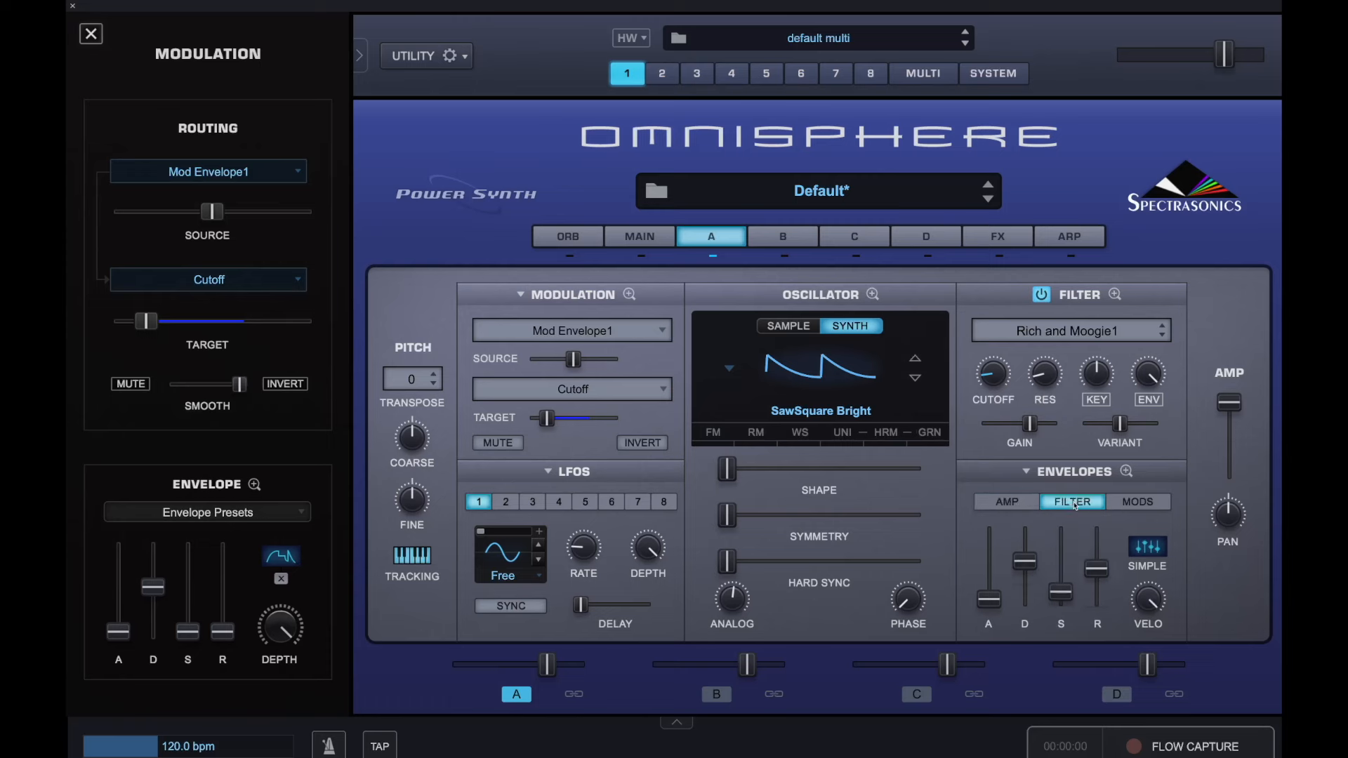
{"action": "left_click_drag", "start_coordinate": [1026, 562], "coordinate": [1026, 589]}
{"action": "left_click_drag", "start_coordinate": [1106, 571], "coordinate": [1108, 605]}
{"action": "left_click", "coordinate": [1019, 504]}
{"action": "left_click_drag", "start_coordinate": [998, 594], "coordinate": [998, 632]}
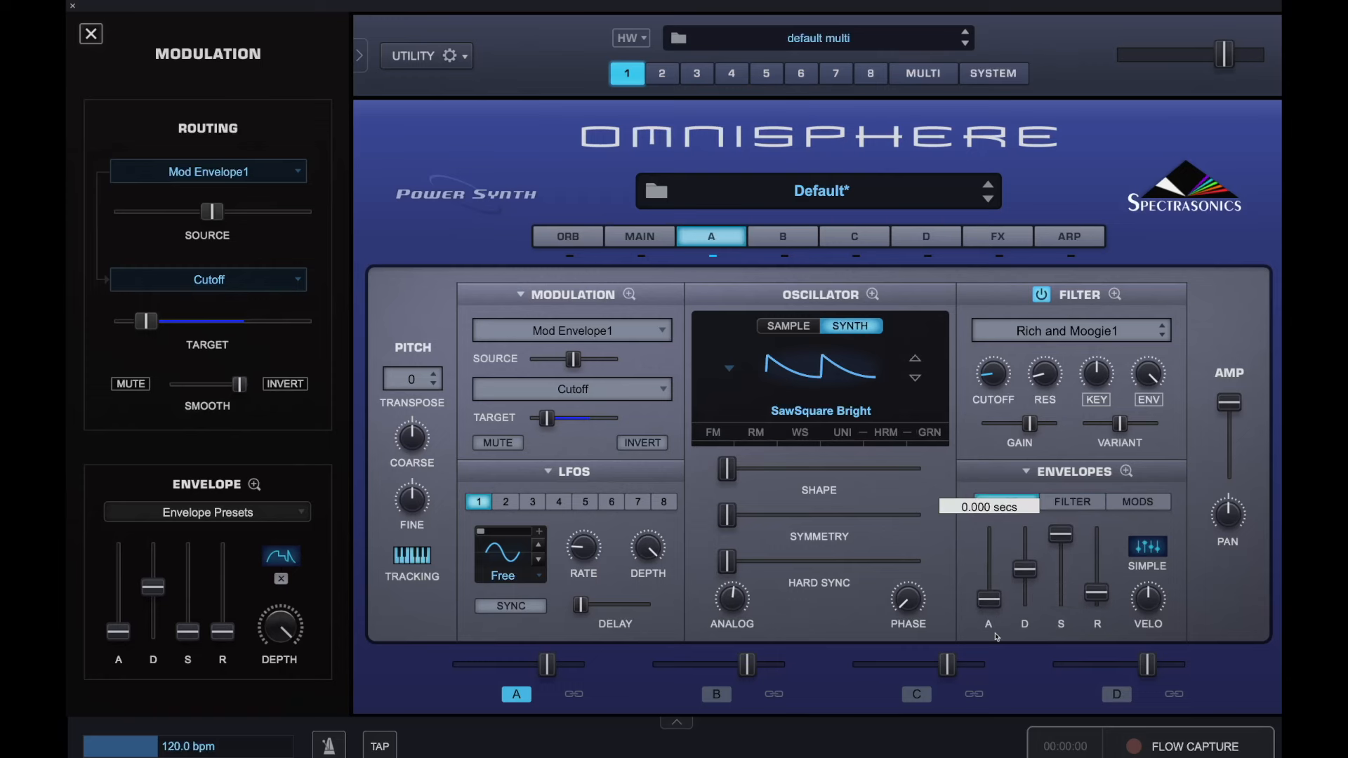
Enable Unison on layer A's oscillator with depth slightly above half and octave -1, and leave the oscillator zoom.
{"action": "left_click", "coordinate": [844, 439]}
{"action": "left_click_drag", "start_coordinate": [406, 464], "coordinate": [523, 464]}
{"action": "left_click", "coordinate": [536, 621]}
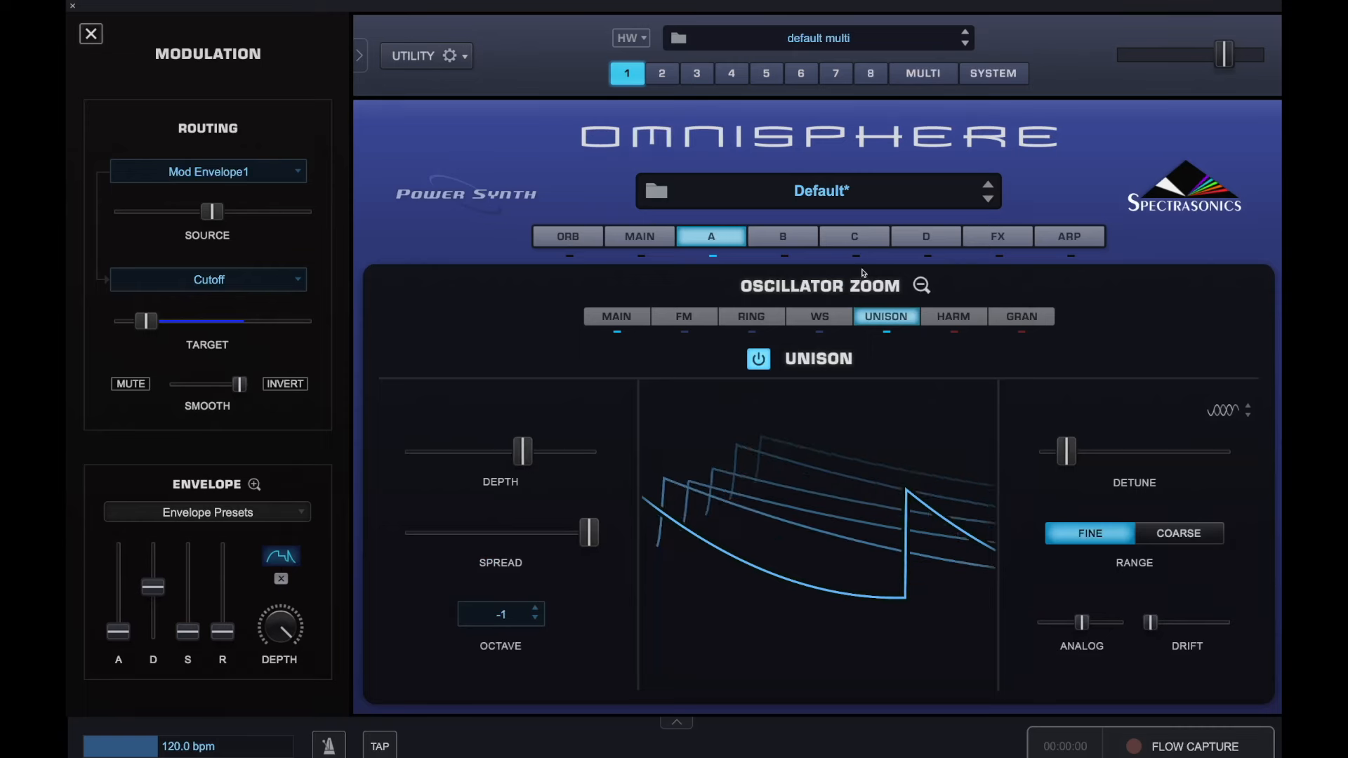
{"action": "left_click", "coordinate": [922, 286]}
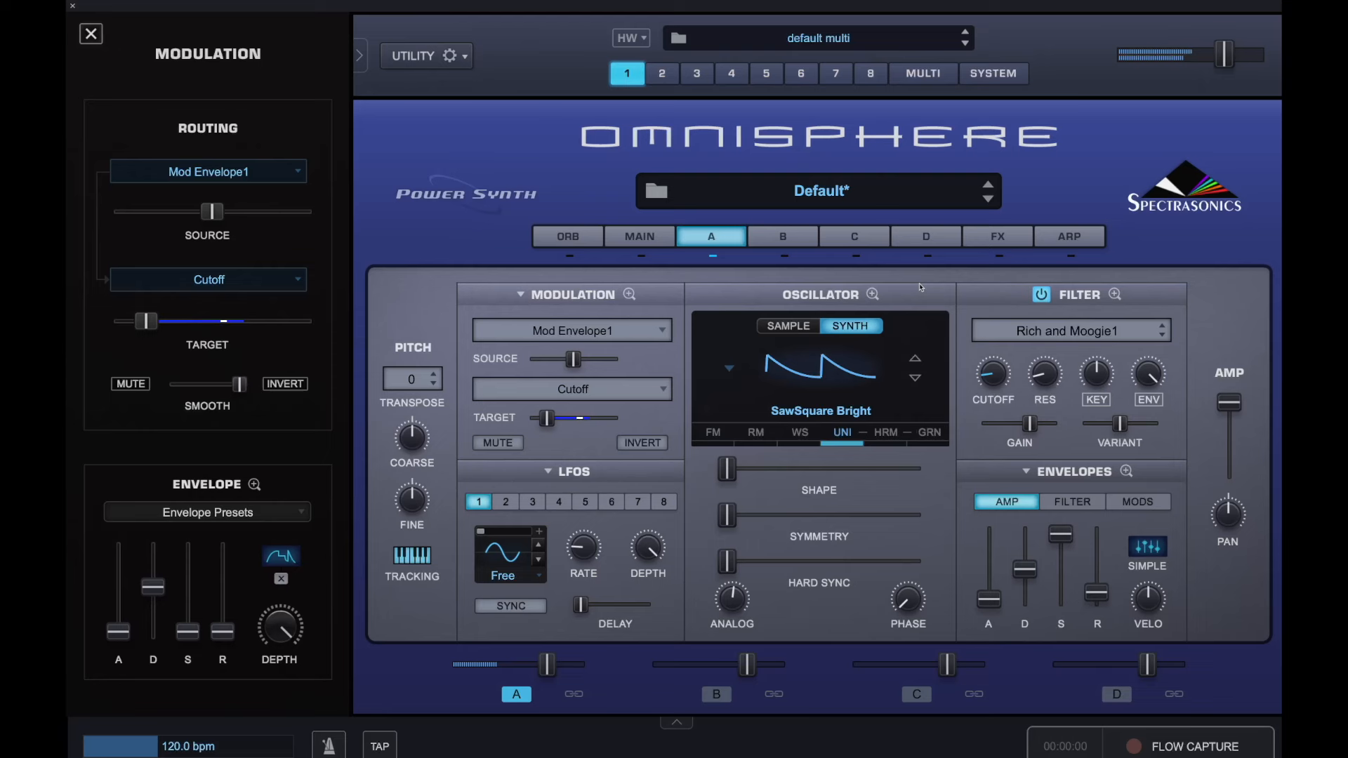
Add the Chorus Echo delay to the first slot of layer A's effects rack.
{"action": "left_click", "coordinate": [998, 236]}
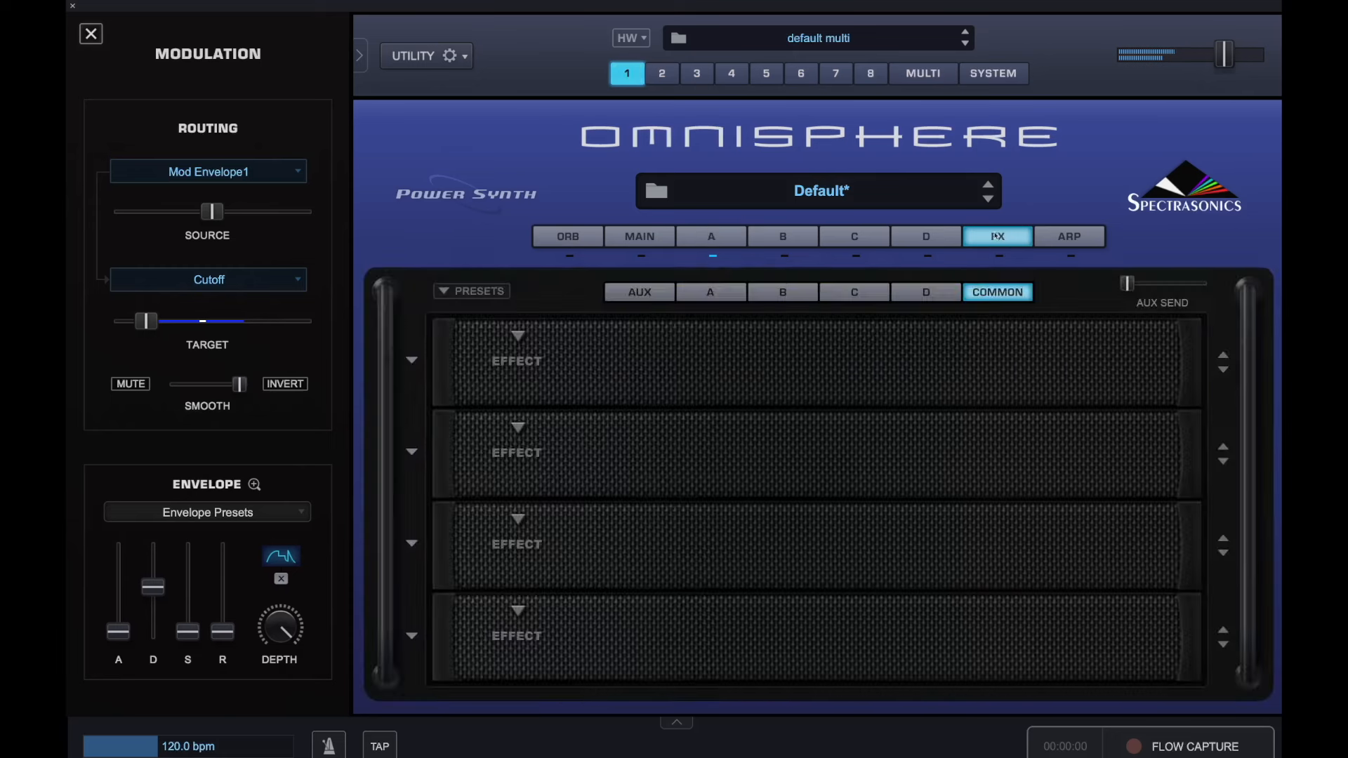
{"action": "left_click", "coordinate": [716, 299]}
{"action": "left_click", "coordinate": [518, 335]}
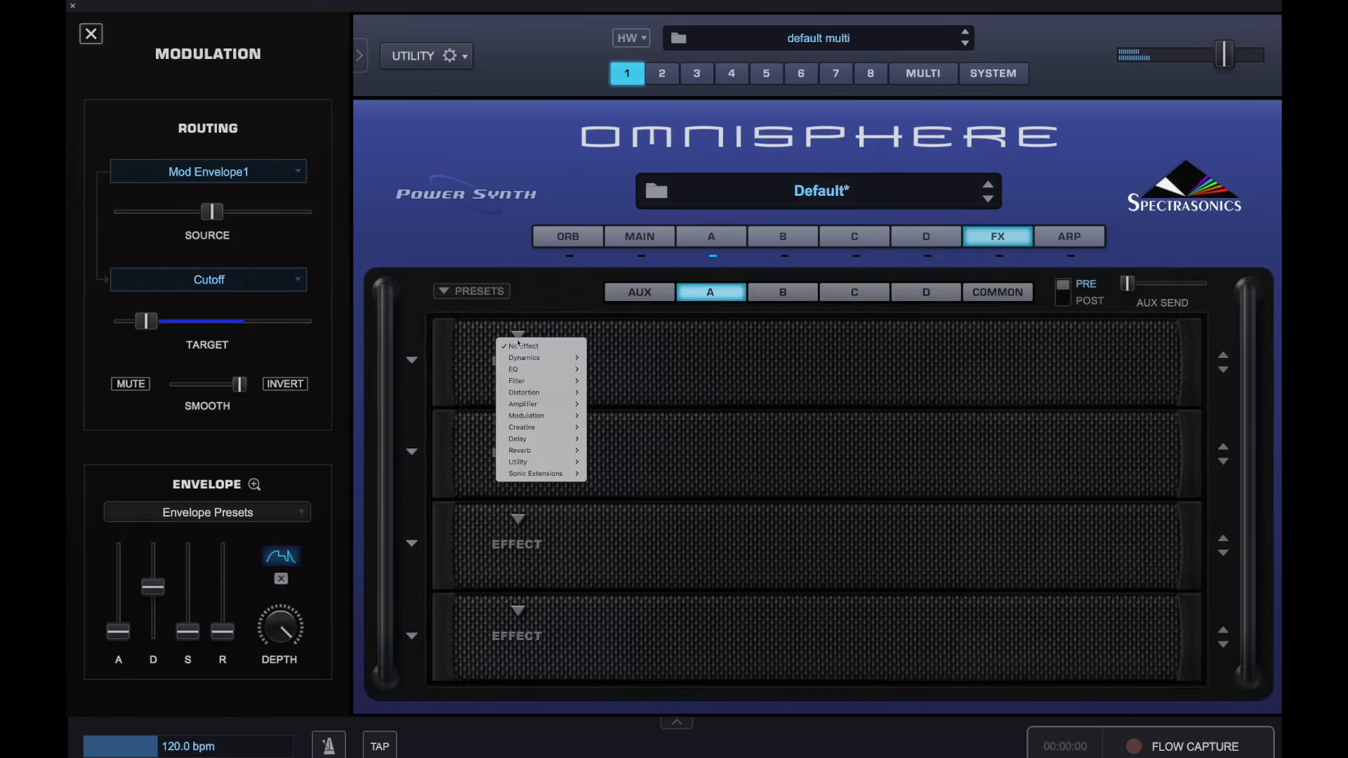
{"action": "mouse_move", "coordinate": [544, 439]}
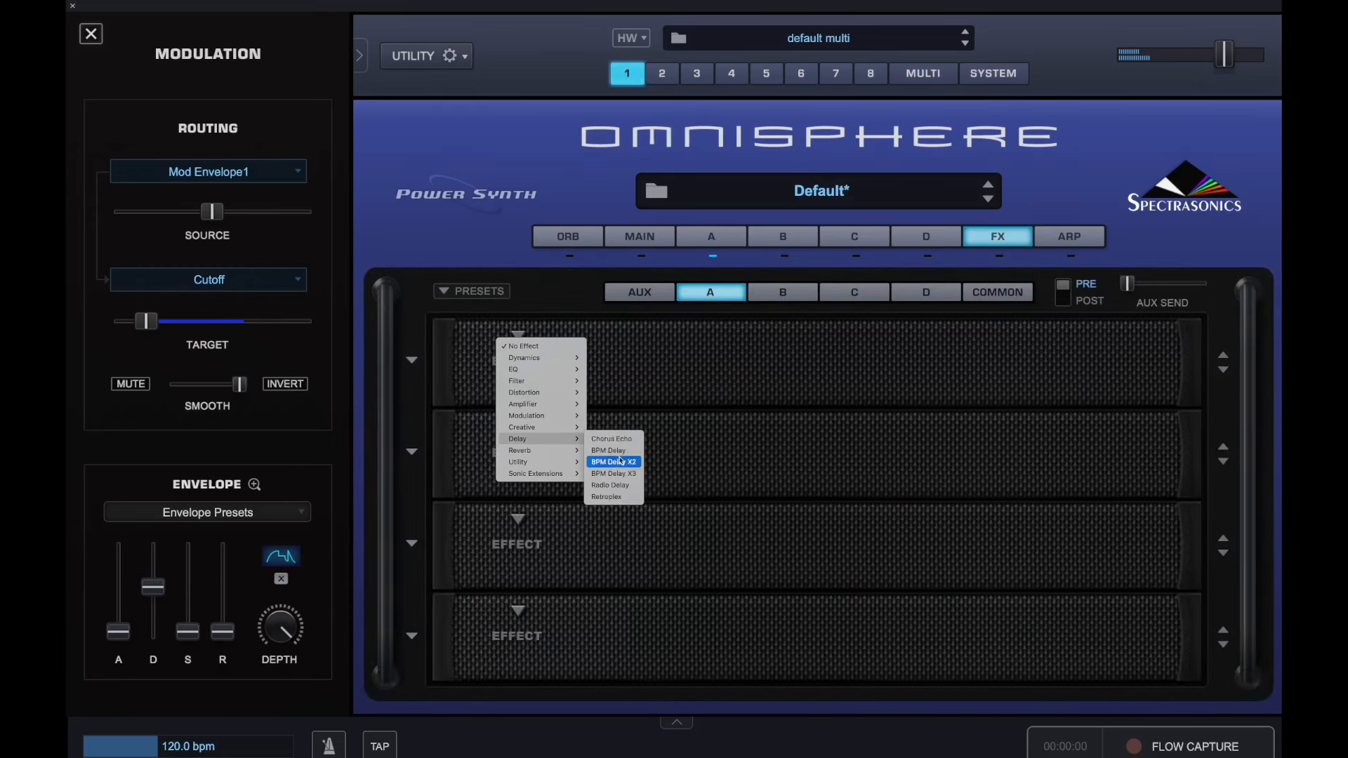
{"action": "left_click", "coordinate": [608, 439]}
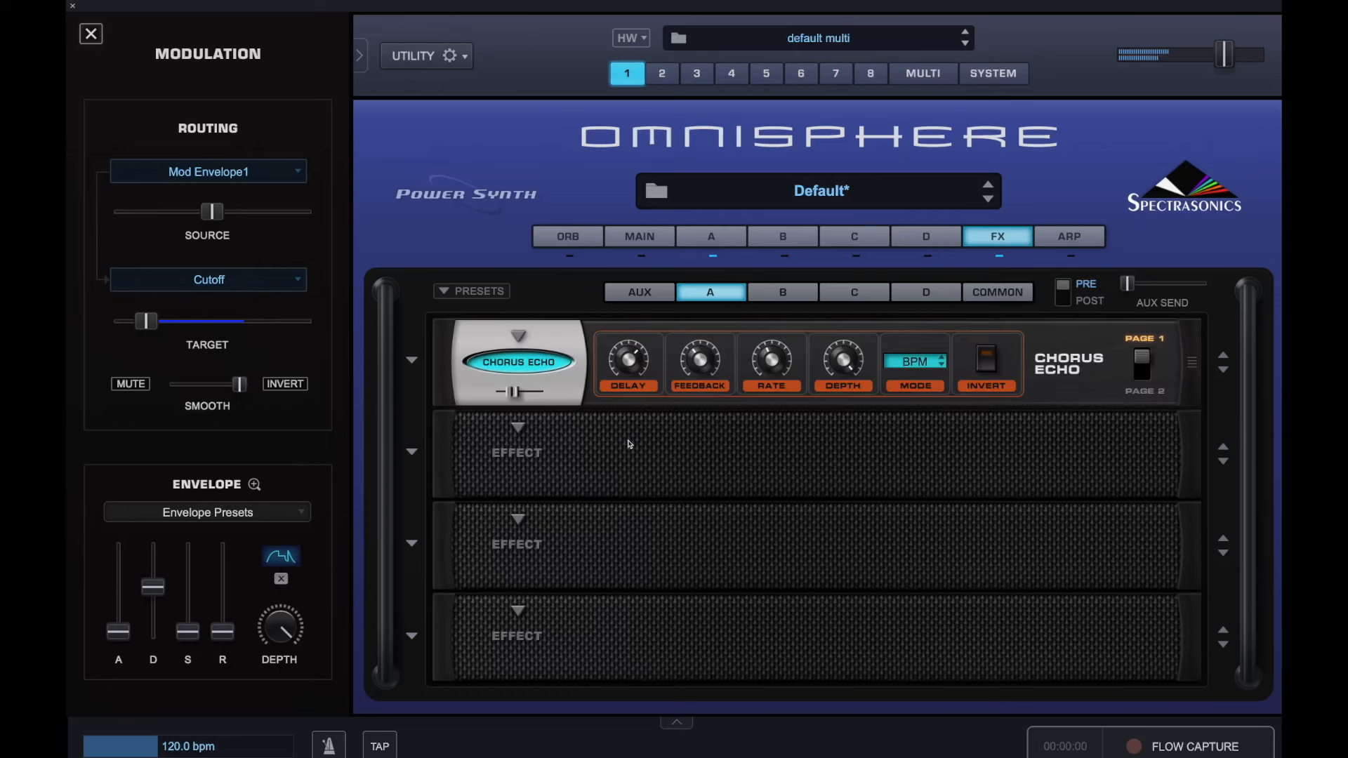
Add the PRO-Verb reverb to the second slot of layer A's effects rack and return to layer A's synth page.
{"action": "left_click", "coordinate": [518, 428]}
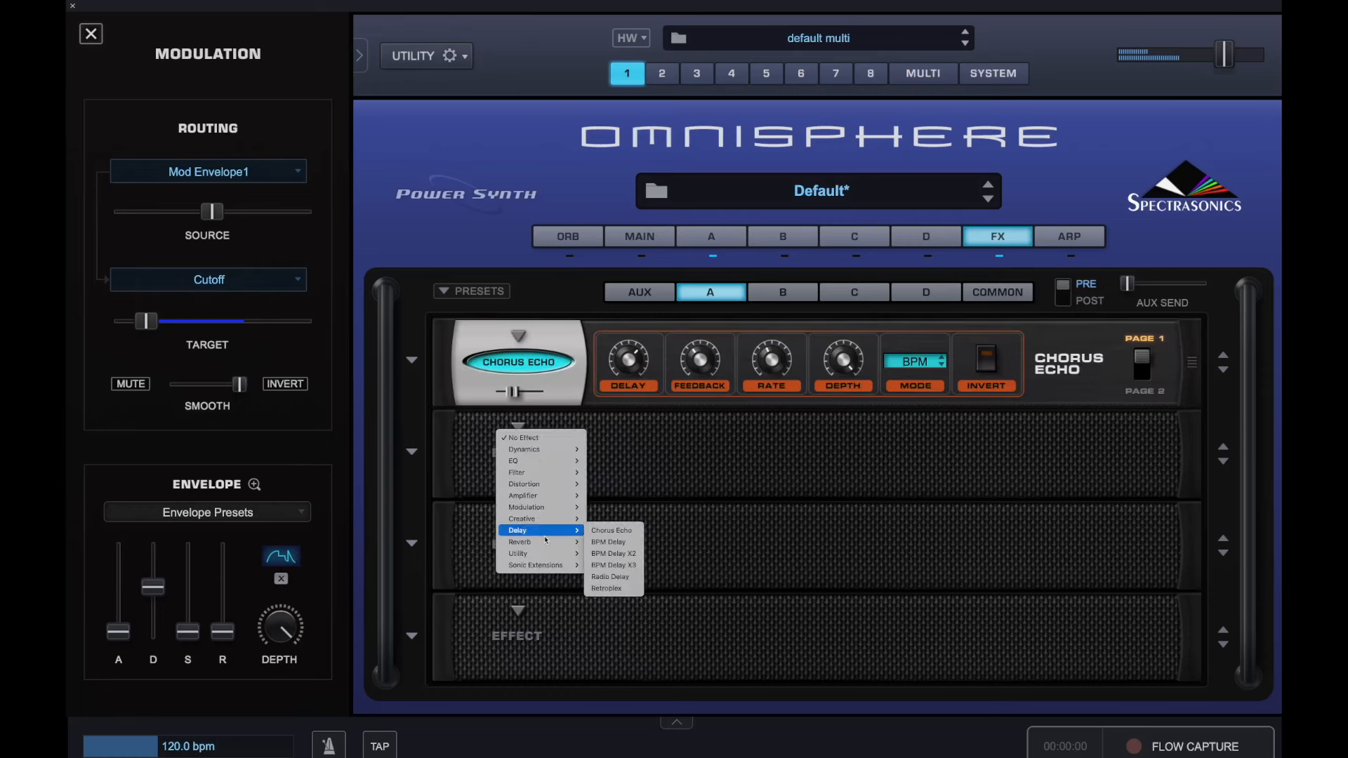
{"action": "mouse_move", "coordinate": [546, 542]}
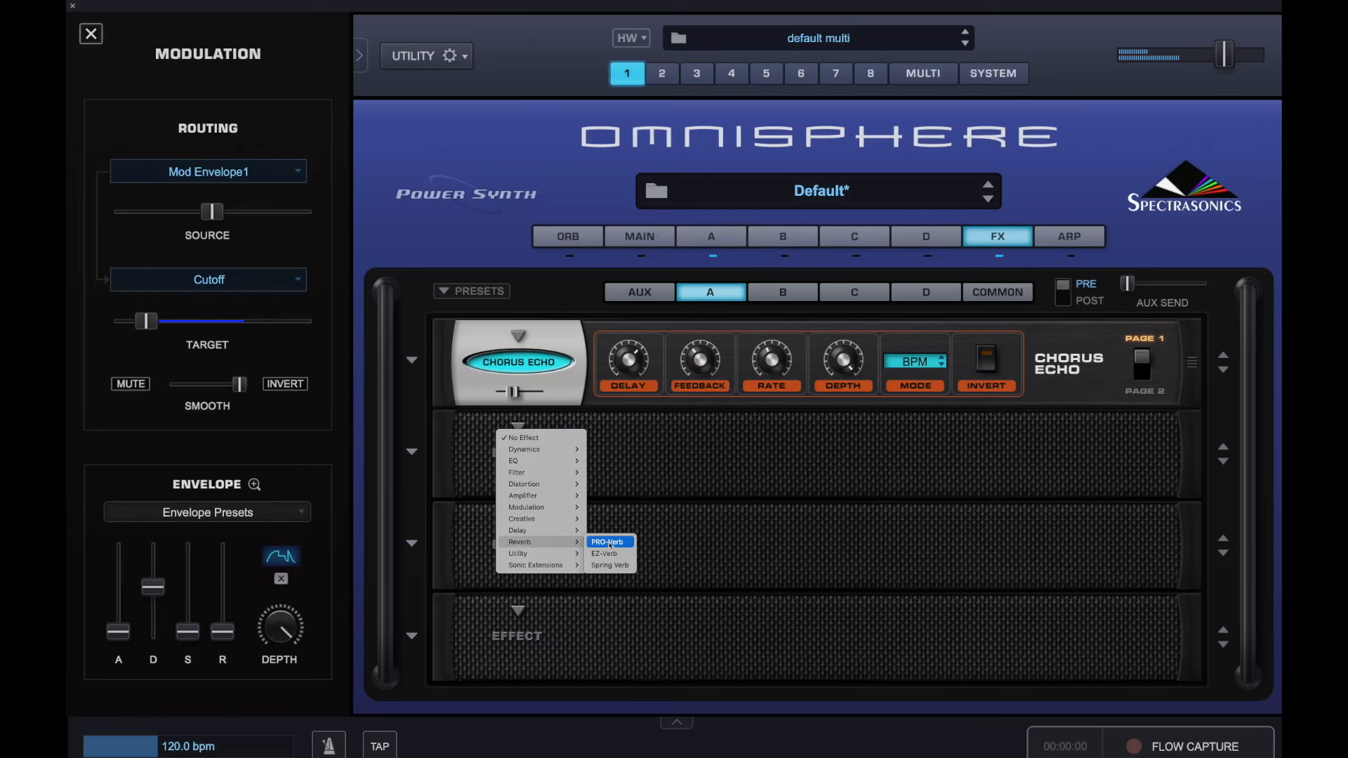
{"action": "left_click", "coordinate": [608, 542]}
{"action": "mouse_move", "coordinate": [500, 485]}
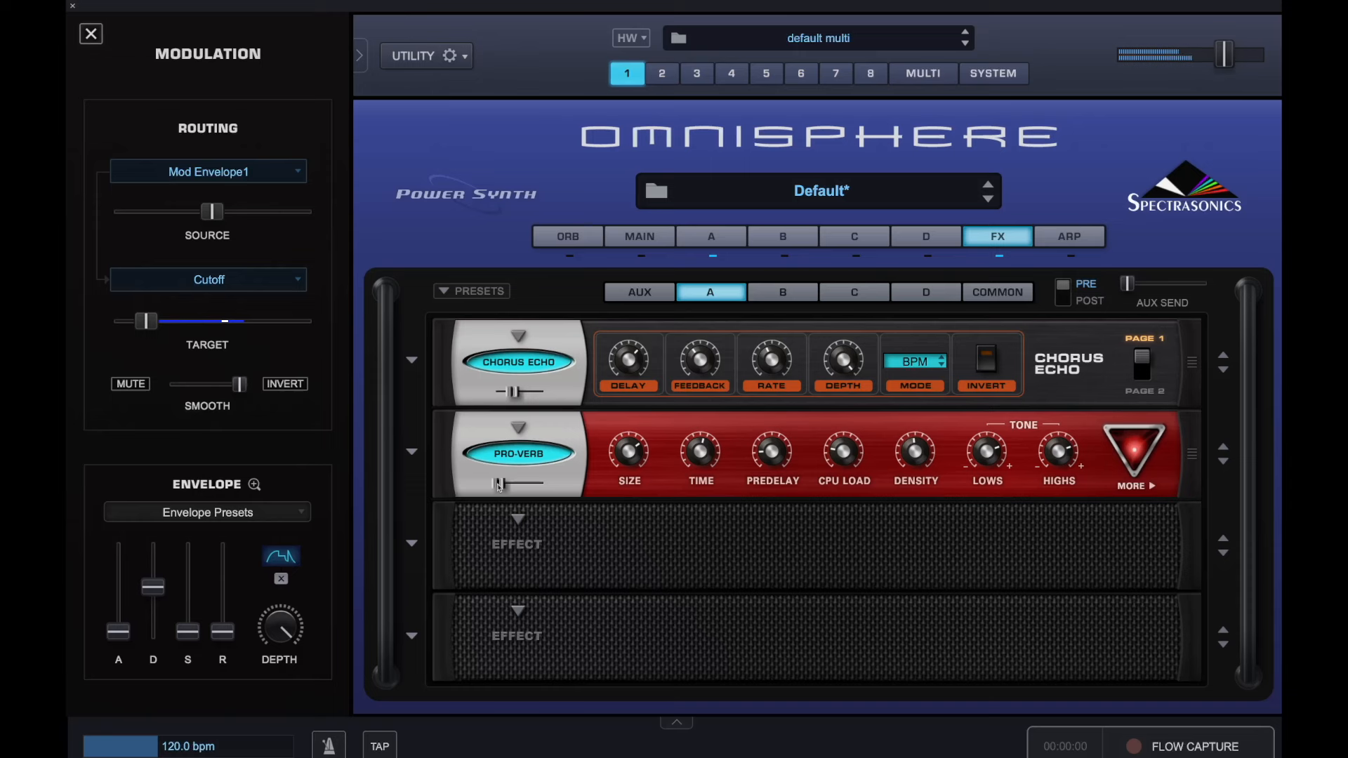
{"action": "left_click", "coordinate": [718, 238]}
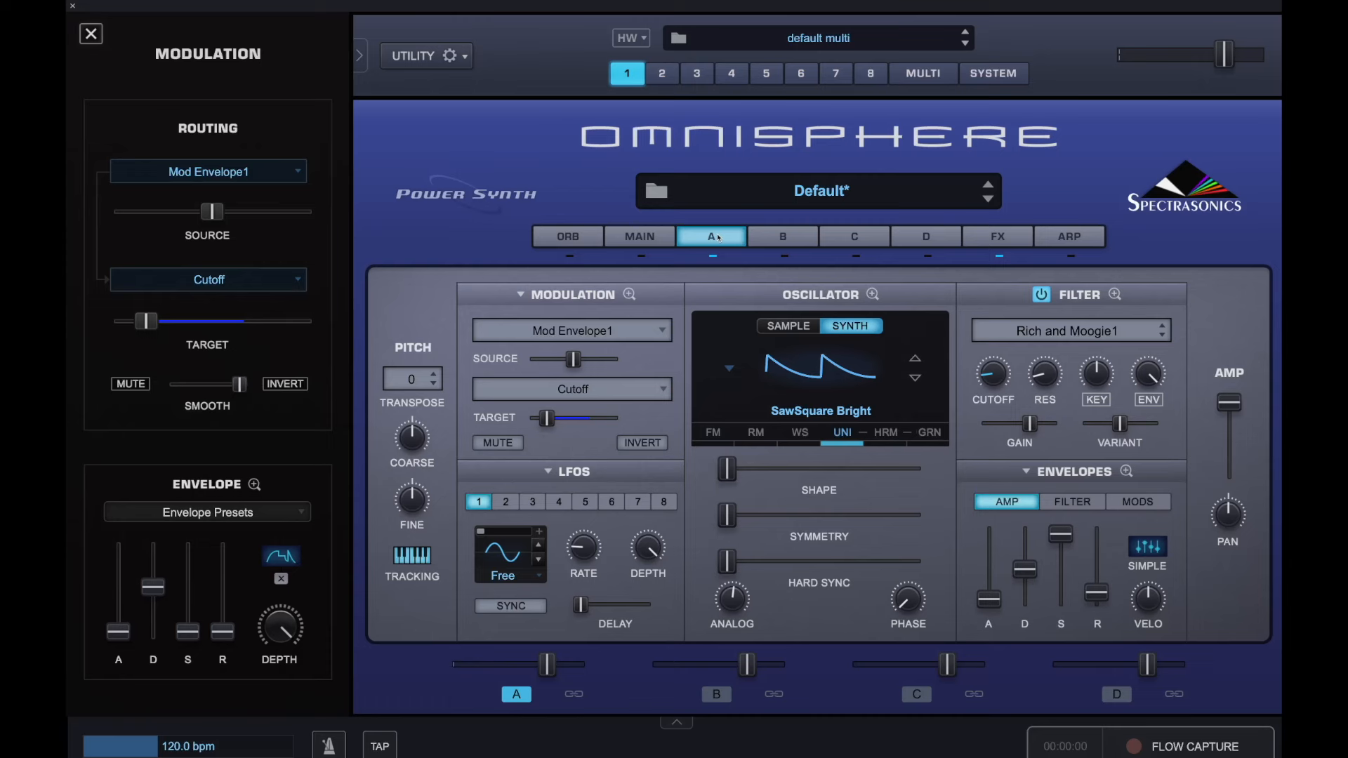